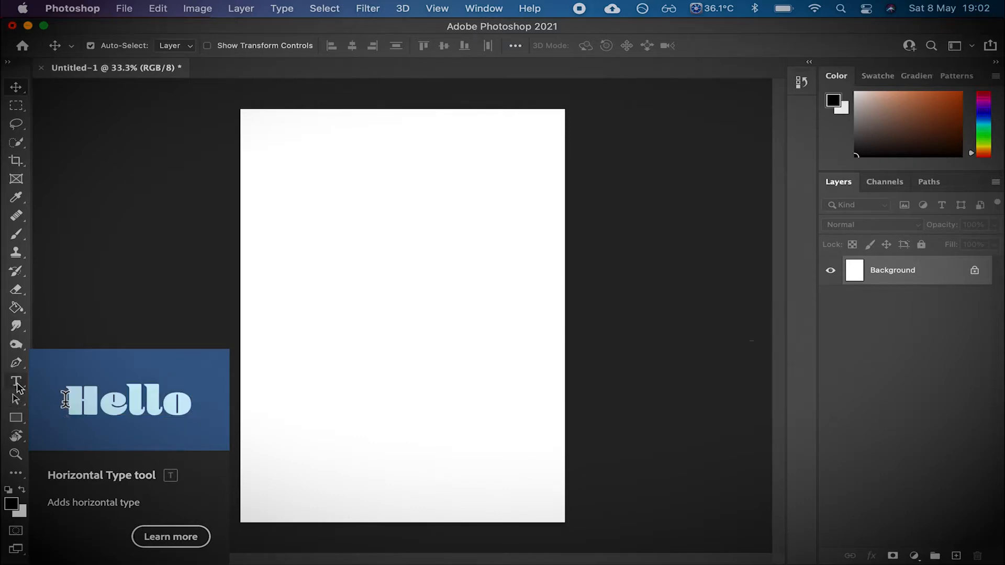
- With the Horizontal Type tool, type "TYPOGRAPHY" and "IS FUN" on two lines near the top of the page
click(17, 385)
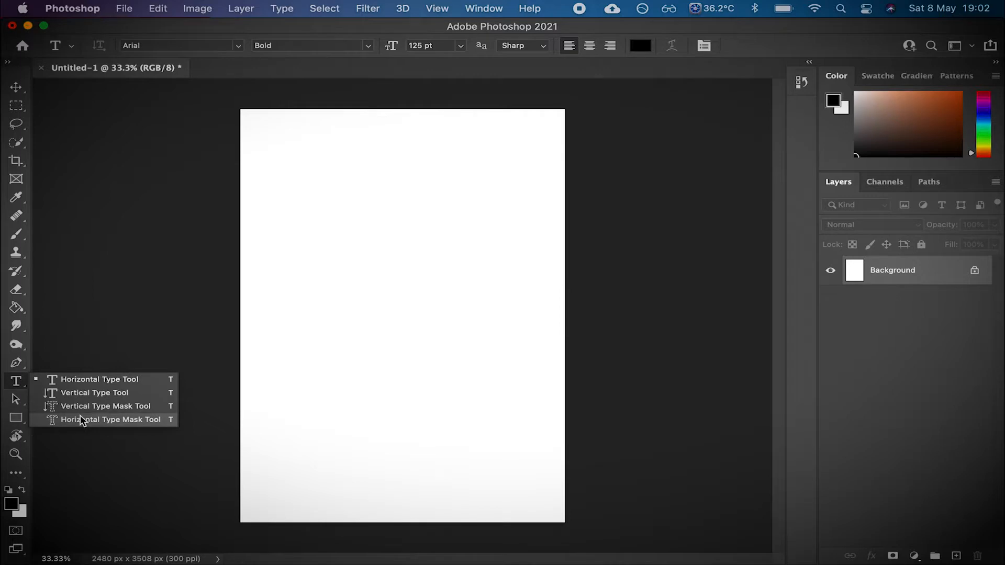
click(80, 381)
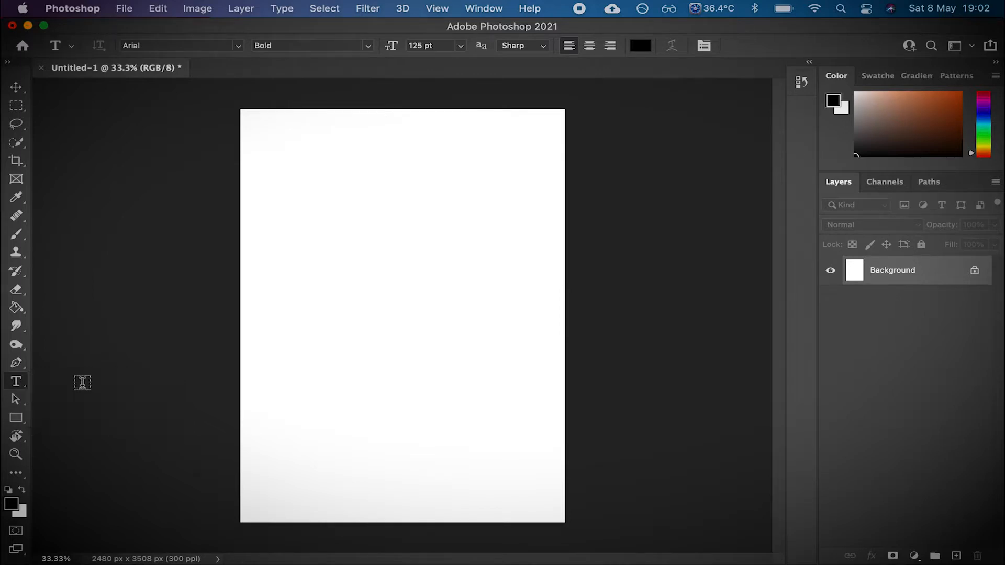
click(309, 167)
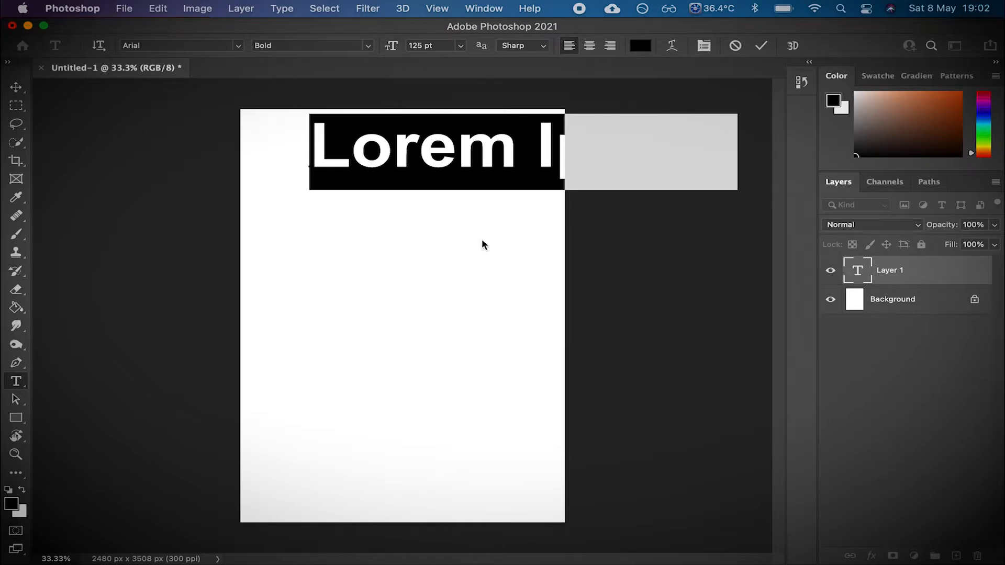
text(TYPOGRAPH)
text(Y)
key(Return)
text(IS )
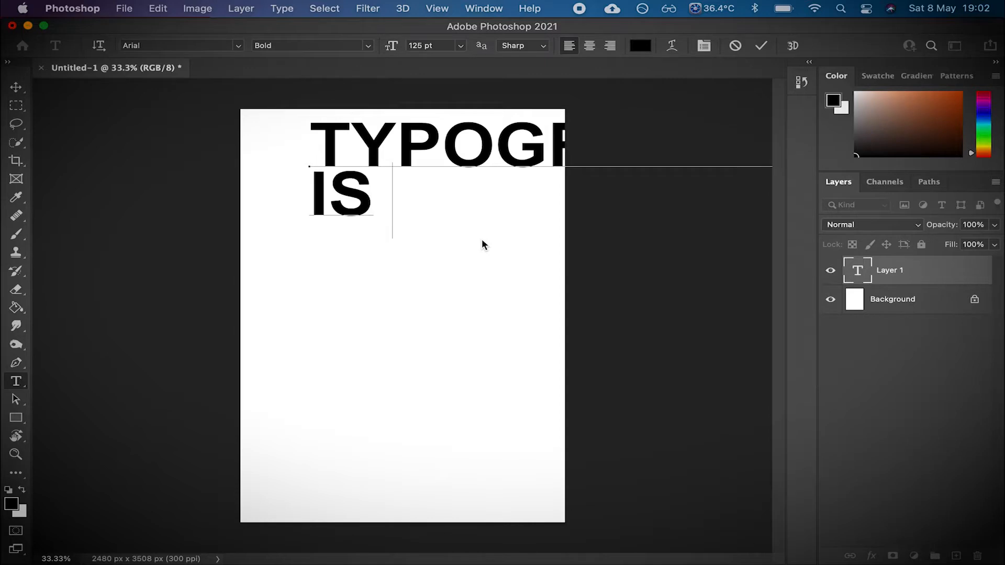
text(FUN)
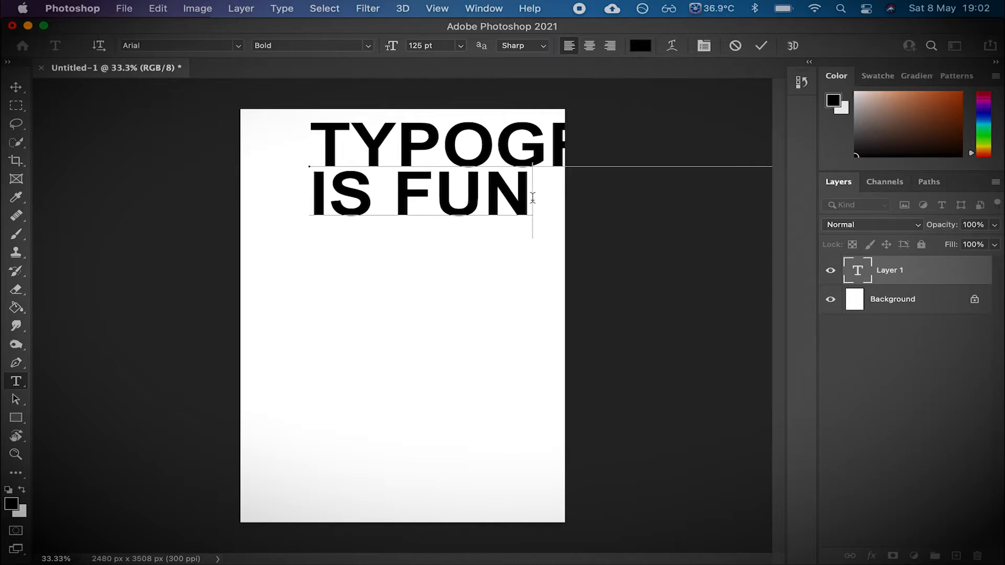
- Select all the text, center-align it and set its font size to 72 pt
key(super+a)
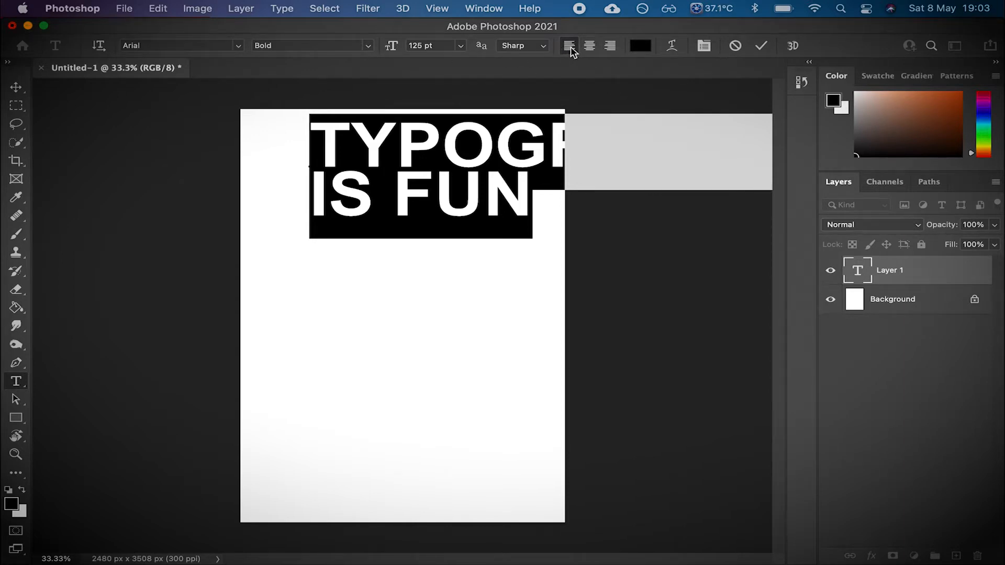
click(588, 46)
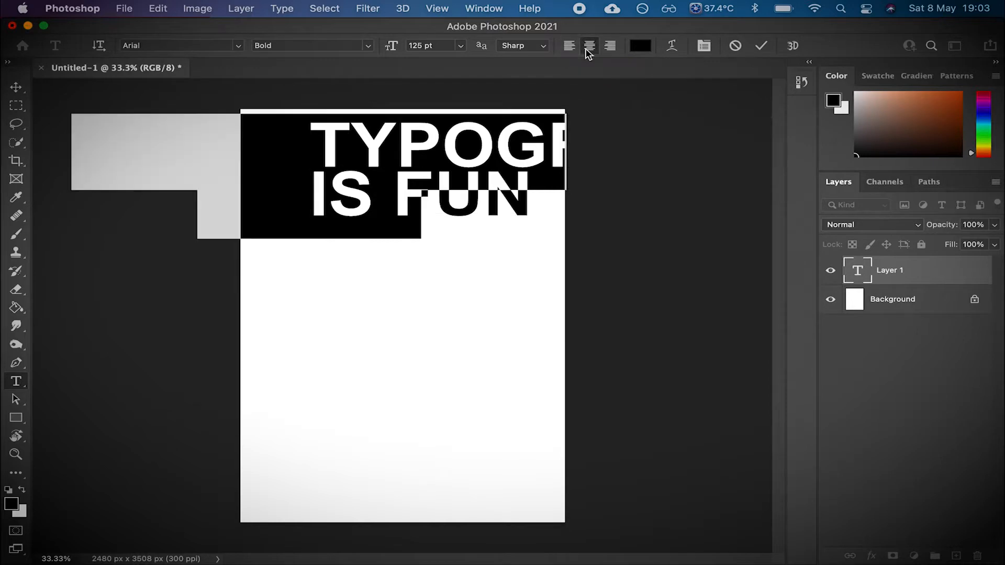
click(609, 46)
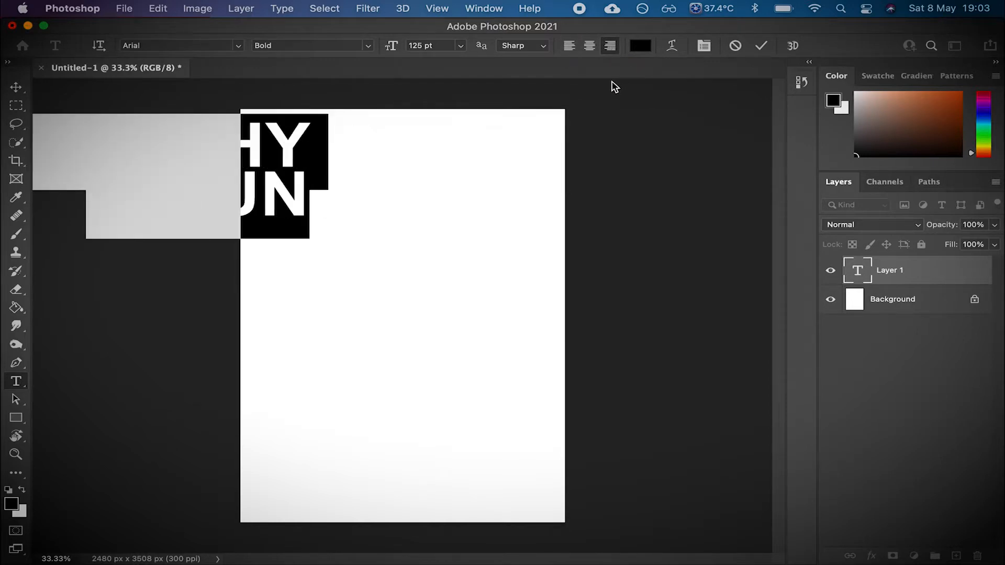
click(589, 47)
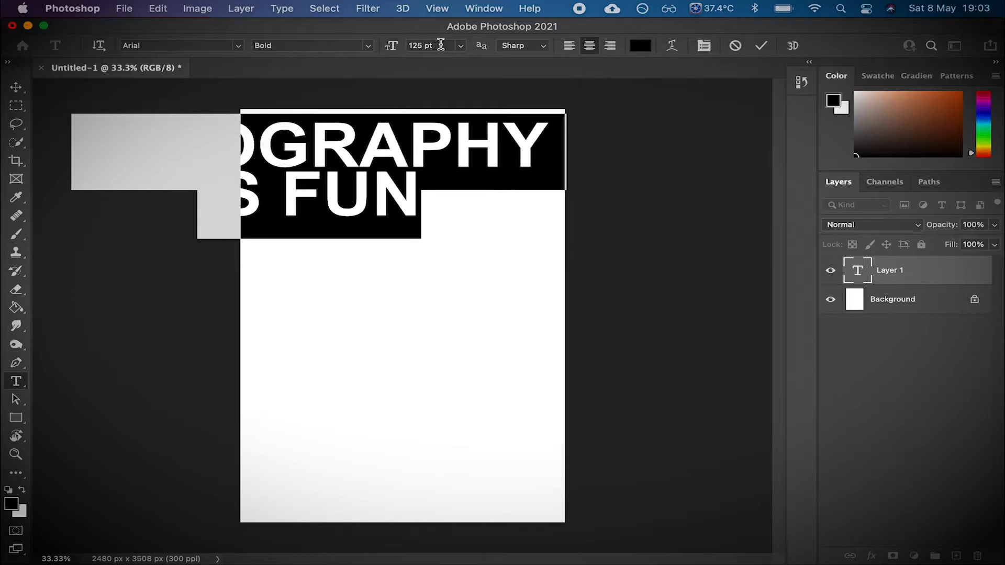
click(465, 45)
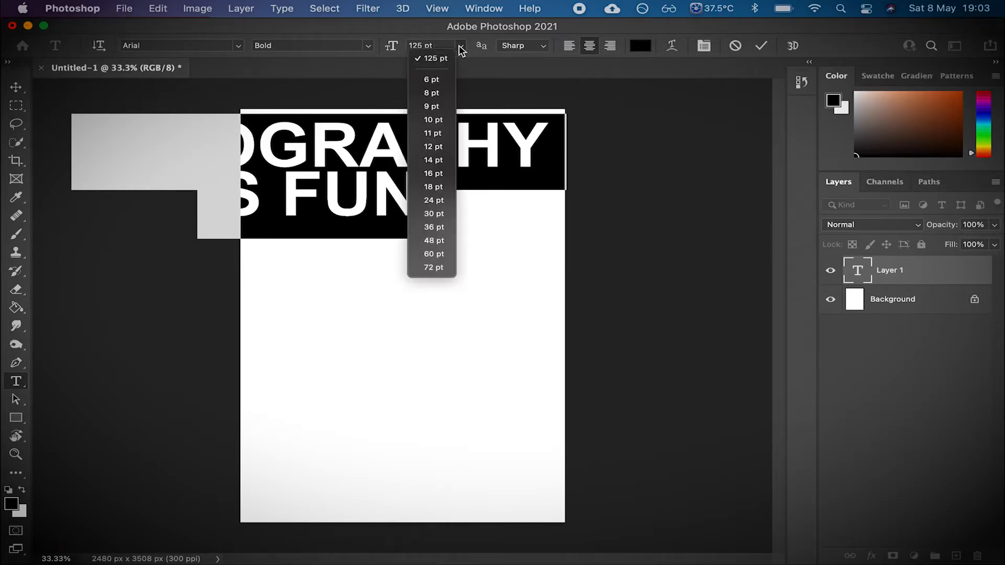
click(434, 268)
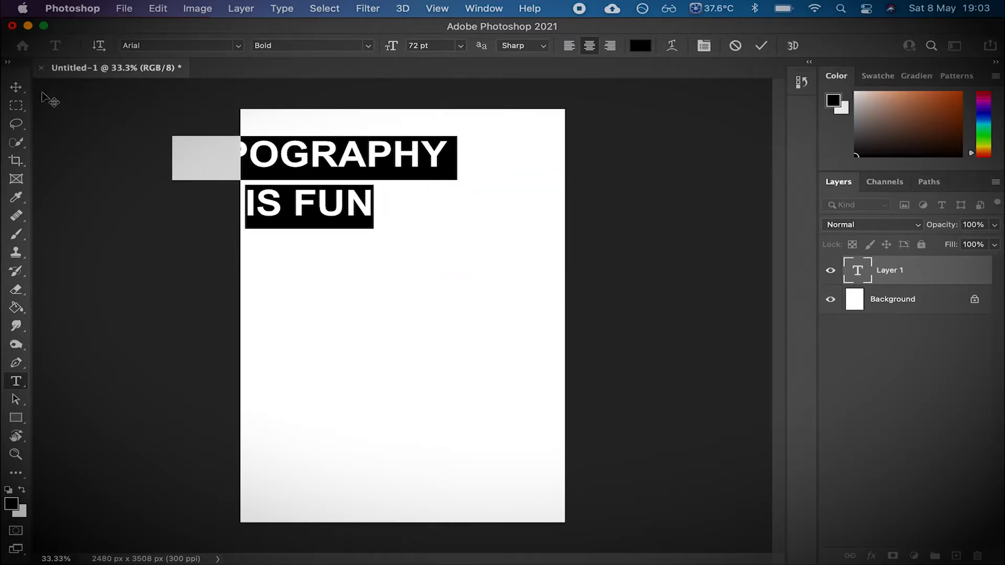
- Move the text block so it sits centered near the top of the page
click(18, 92)
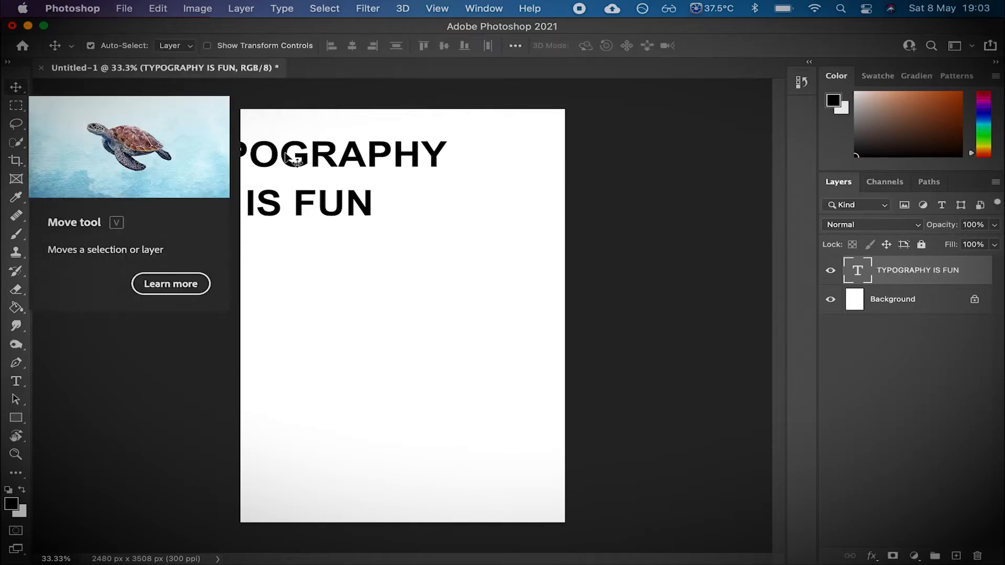
drag(292, 159, 381, 149)
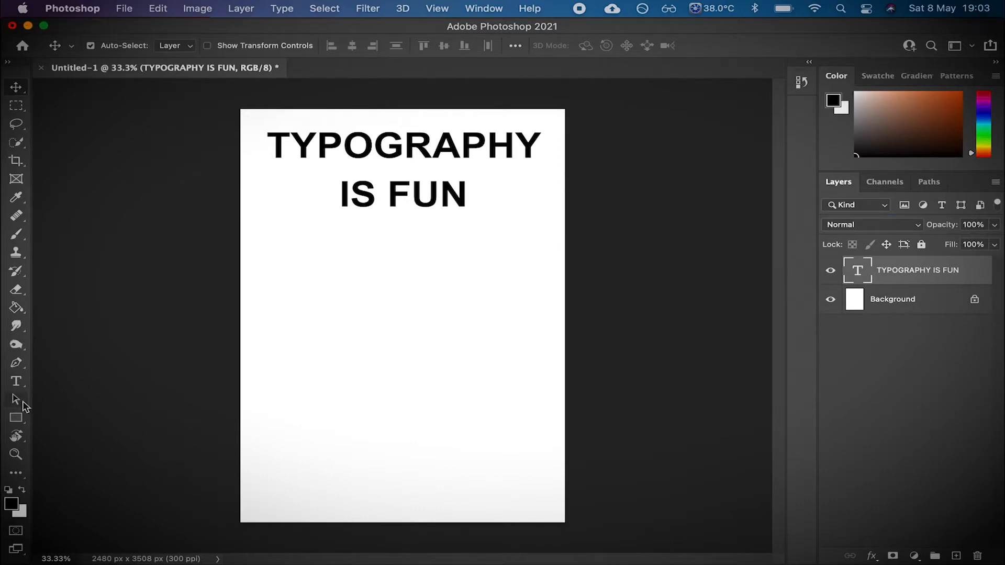
- Select the second line "IS FUN" and set its font size to 125 pt
click(18, 385)
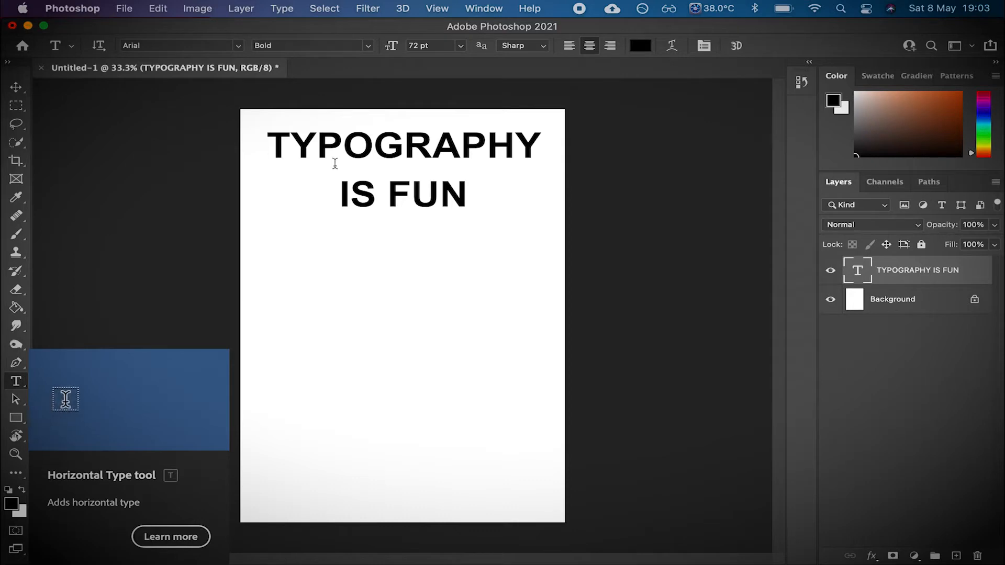
click(444, 197)
drag(467, 193, 339, 197)
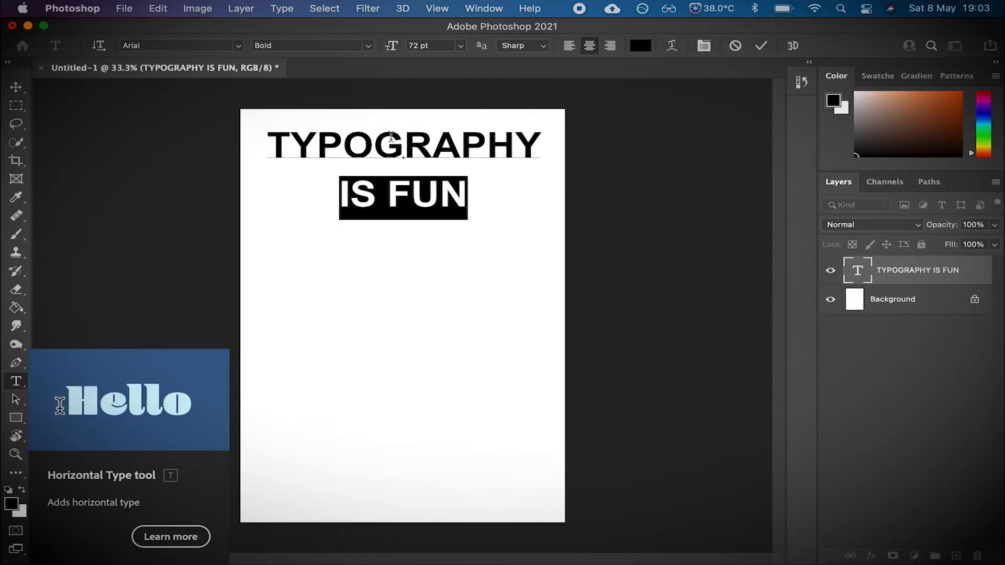
click(460, 46)
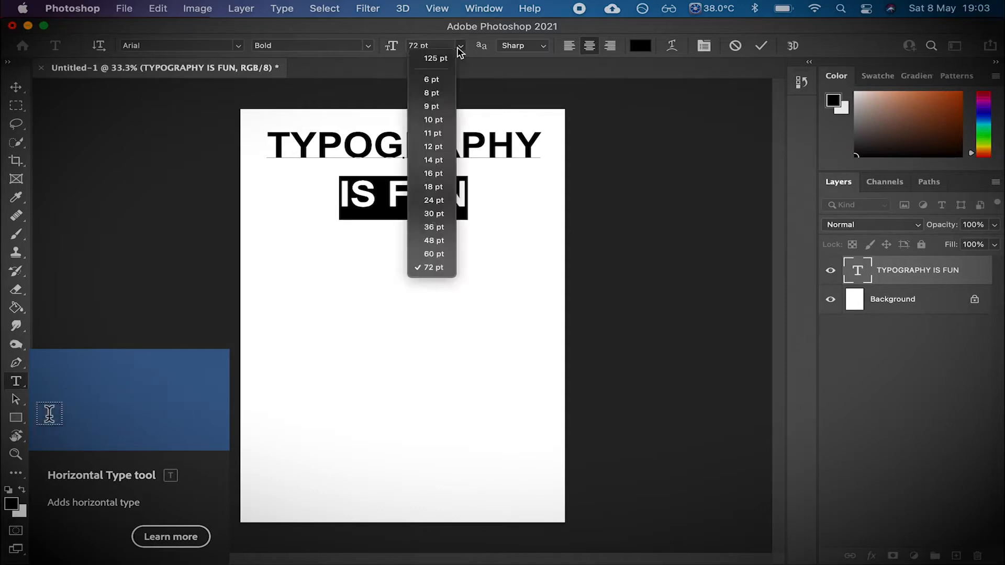
click(441, 45)
click(460, 46)
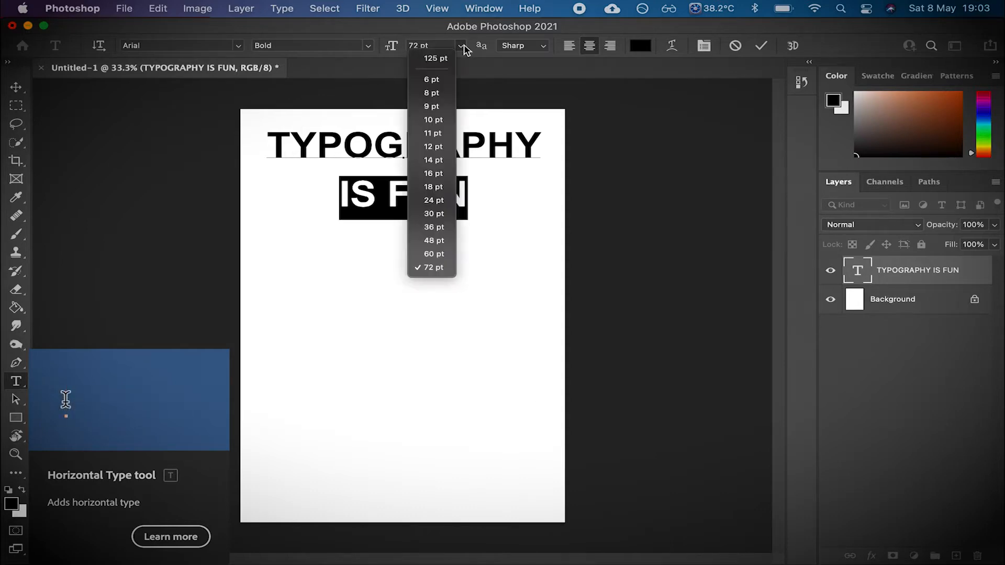
click(443, 61)
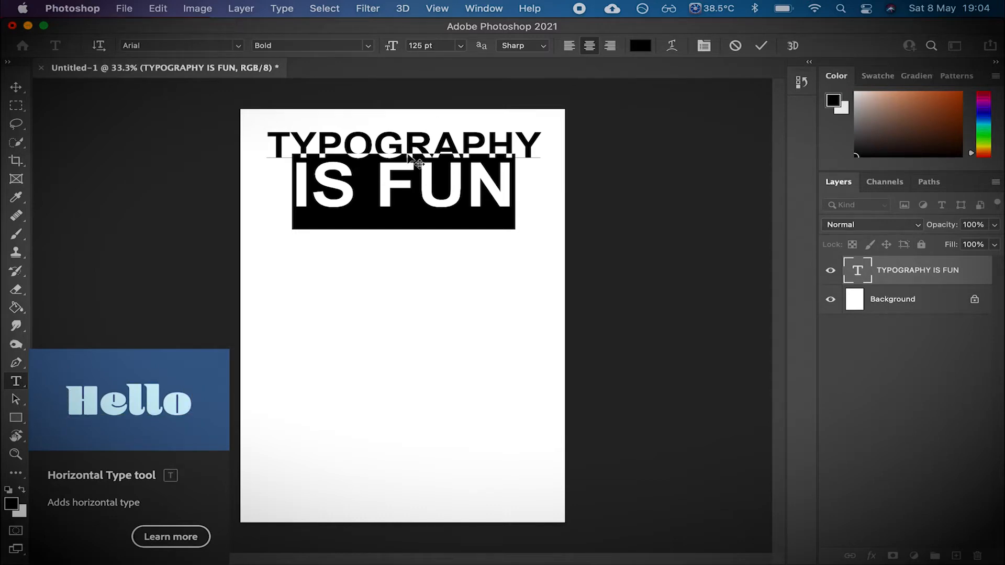
- Insert the word "REALLY" between "IS" and "FUN", then set all the text to 72 pt
click(400, 189)
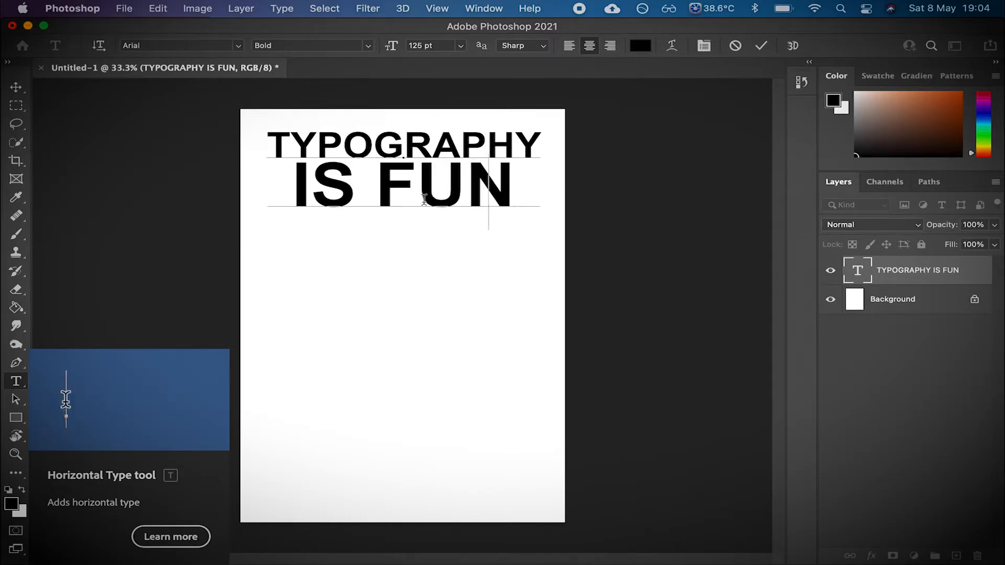
text(REALLY F)
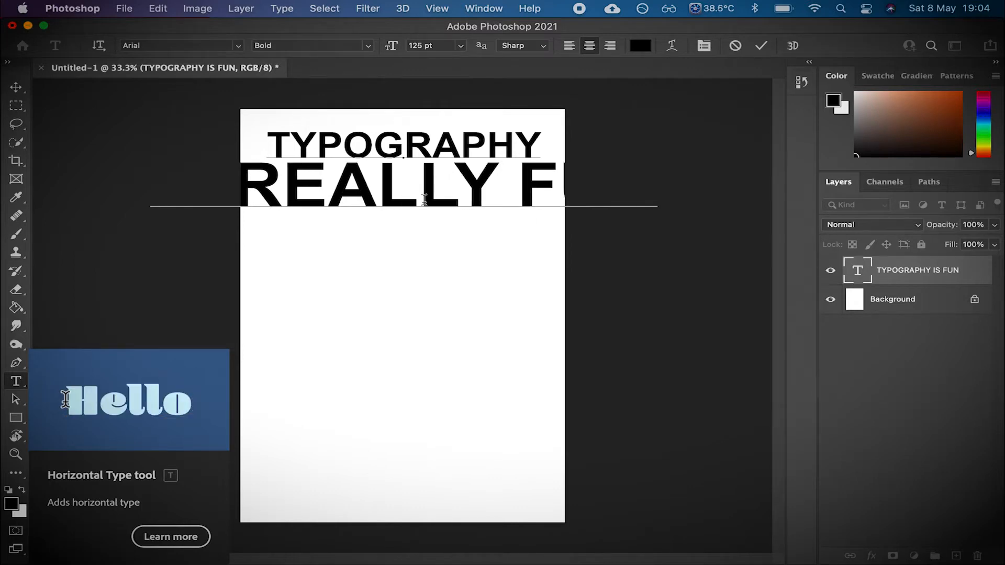
key(ctrl+a)
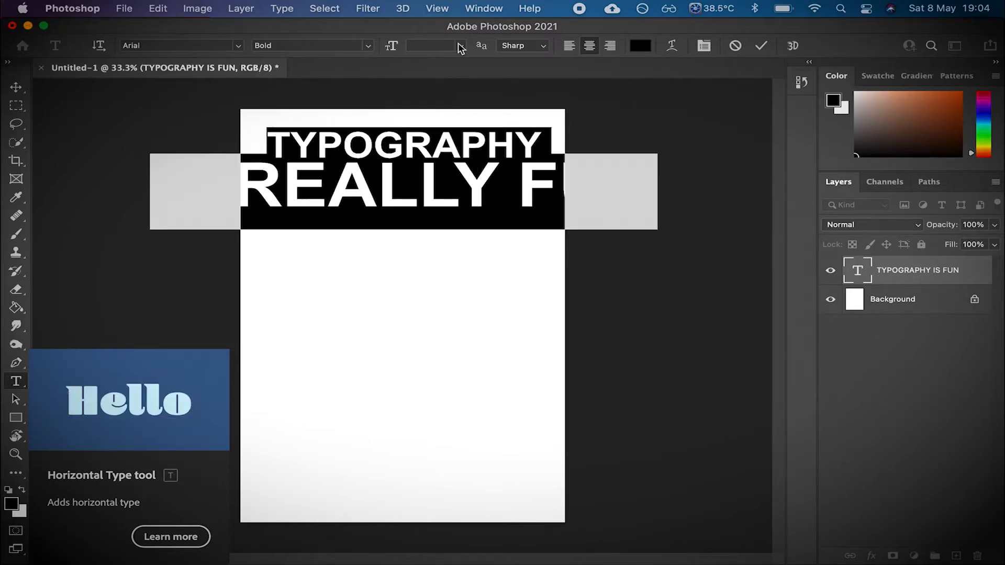
click(461, 46)
click(425, 268)
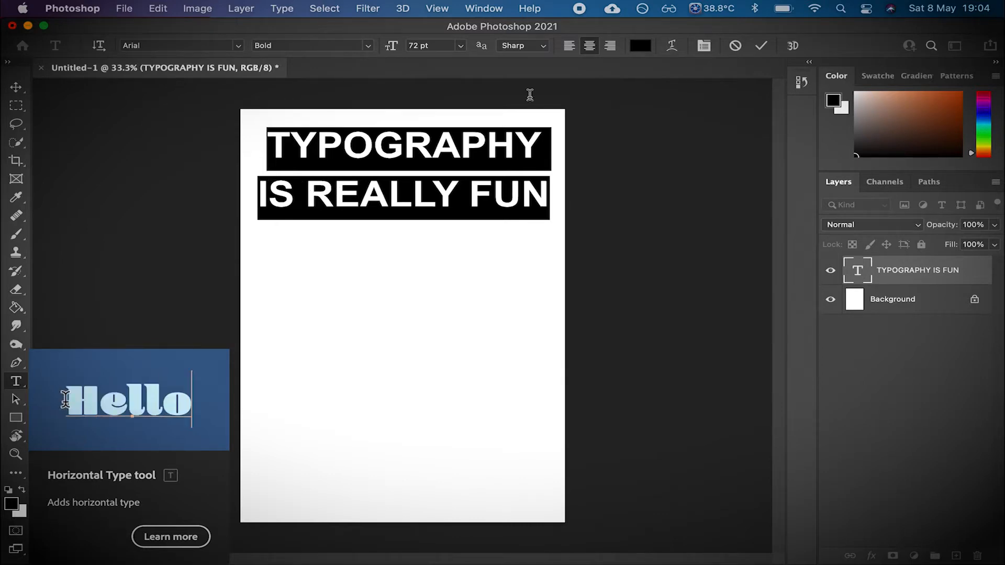
- Left-align the text and move the block toward the page's left margin
click(569, 46)
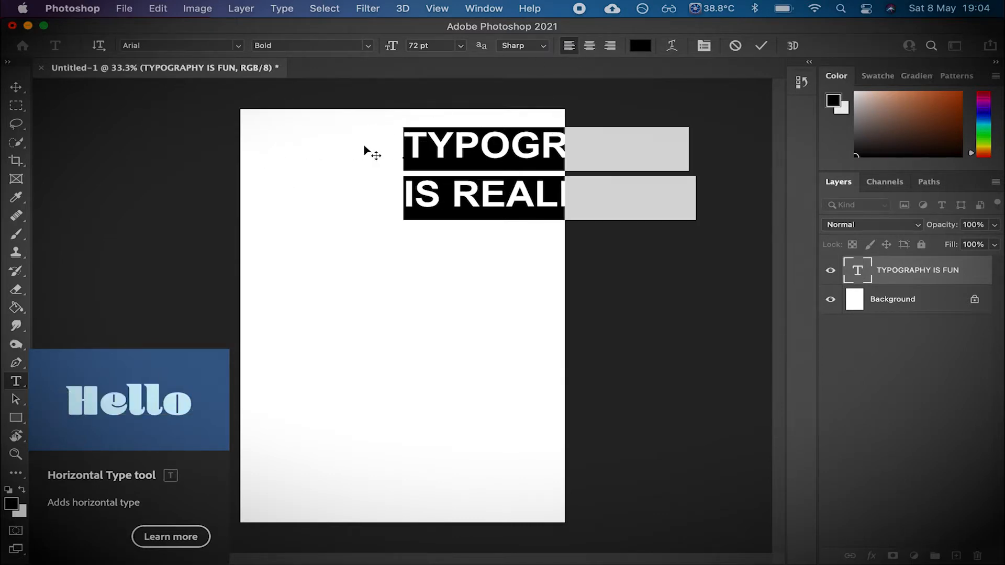
click(17, 90)
drag(410, 155, 352, 156)
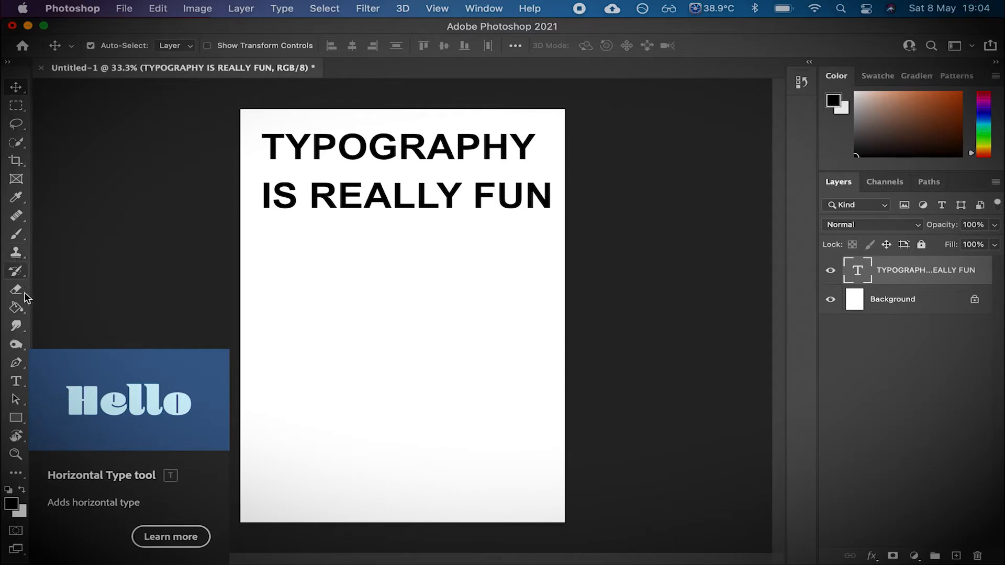
- Select the second line "IS REALLY FUN" and set its size to 60 pt
click(22, 386)
drag(549, 192, 267, 194)
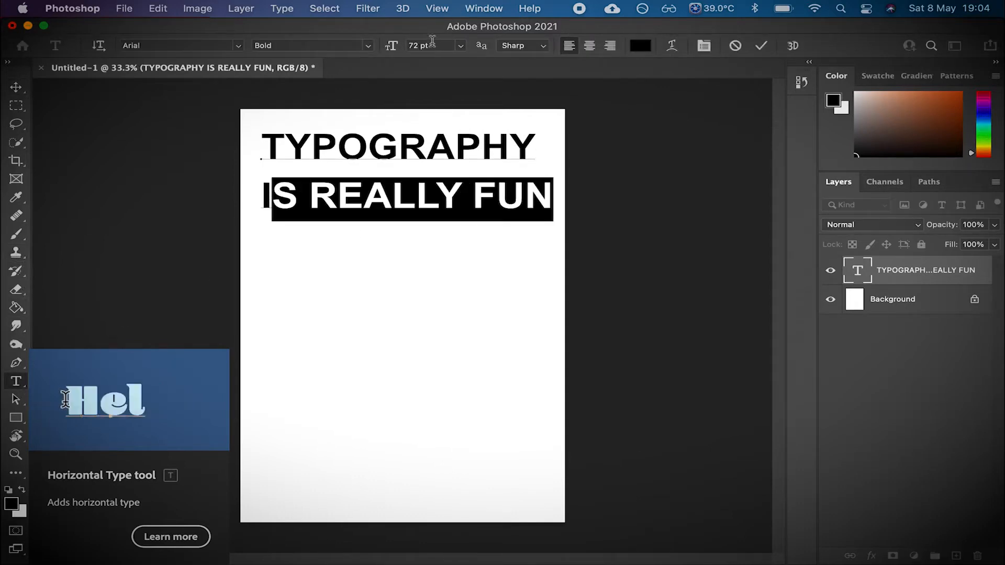
double_click(422, 45)
key(super+a)
text(60)
key(Return)
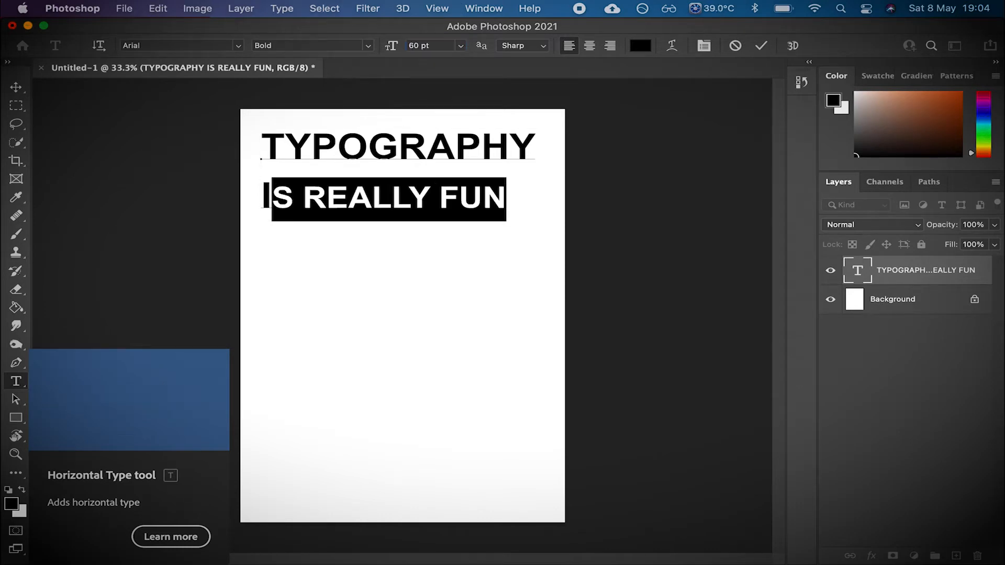
- Reselect the second line and resize it to 68 pt, then commit the text edit
drag(505, 207, 251, 200)
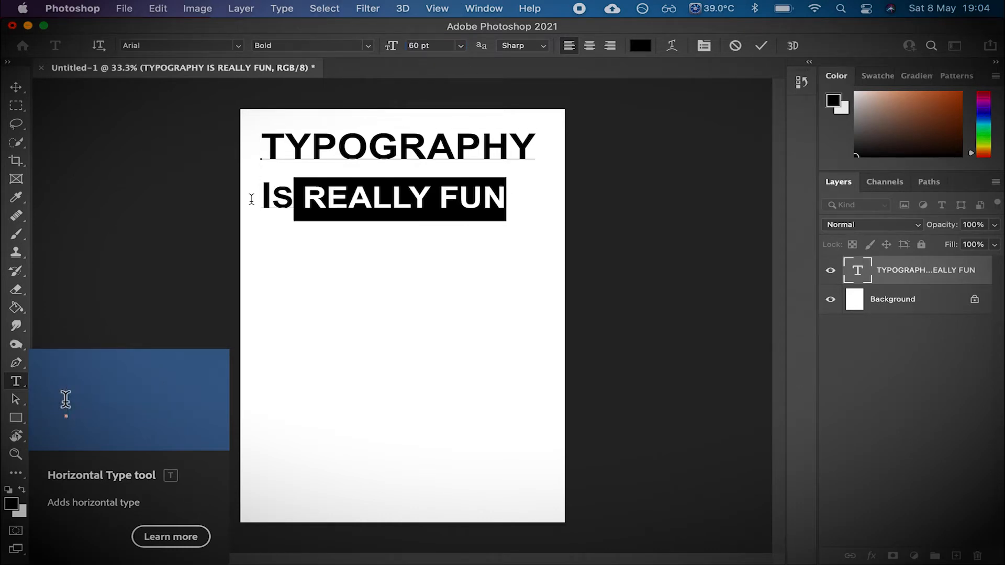
click(415, 47)
text(70)
key(Return)
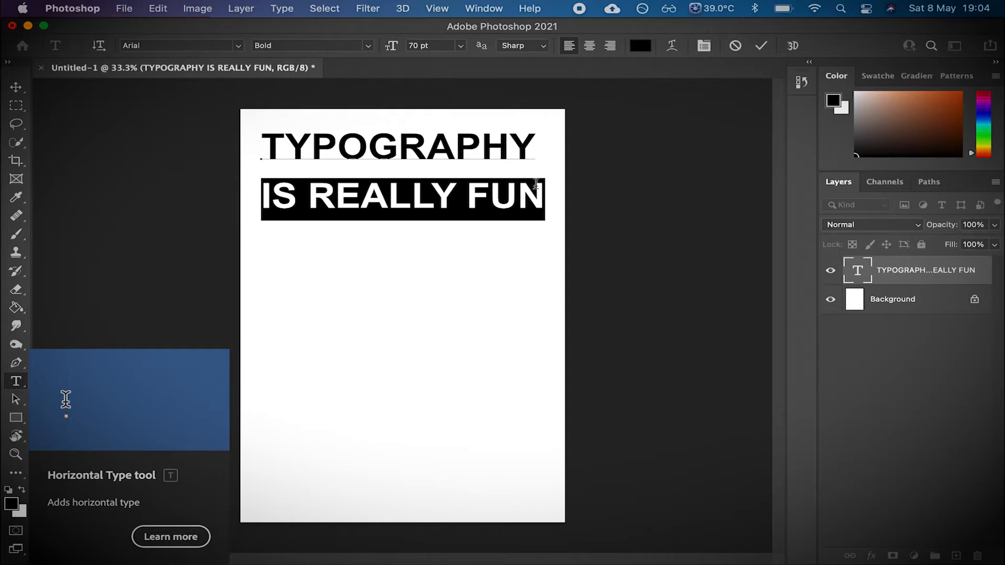
click(436, 44)
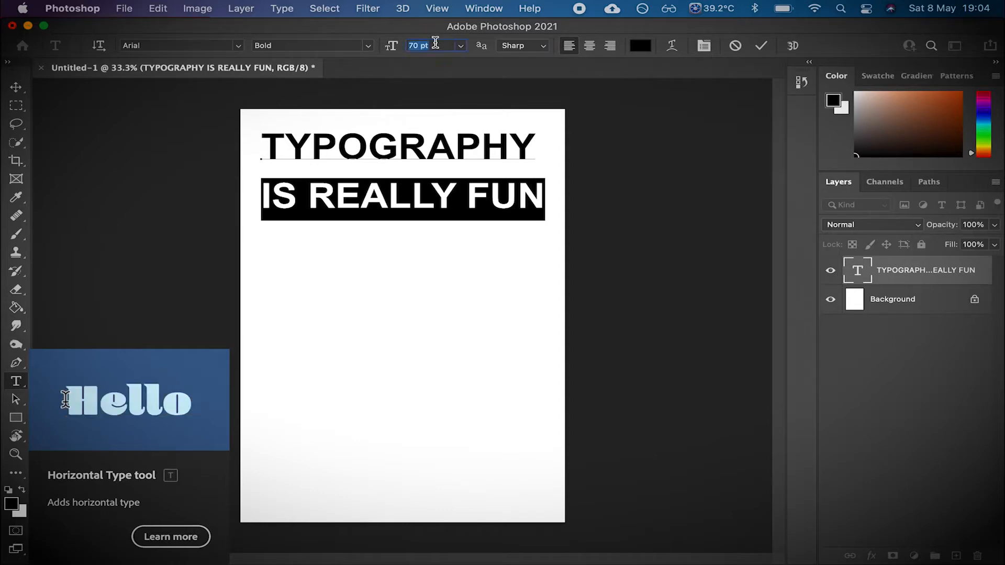
text(68)
key(Return)
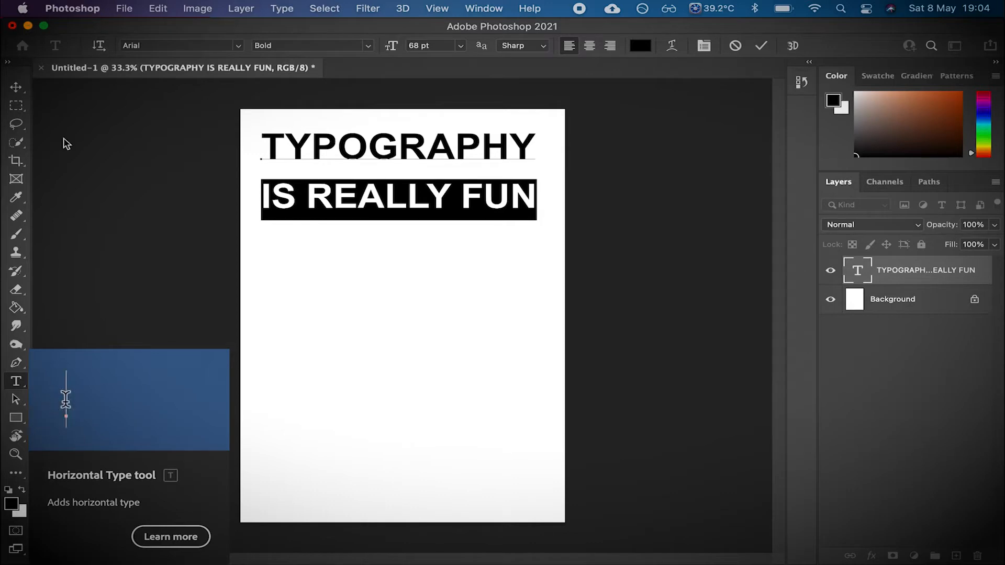
click(22, 89)
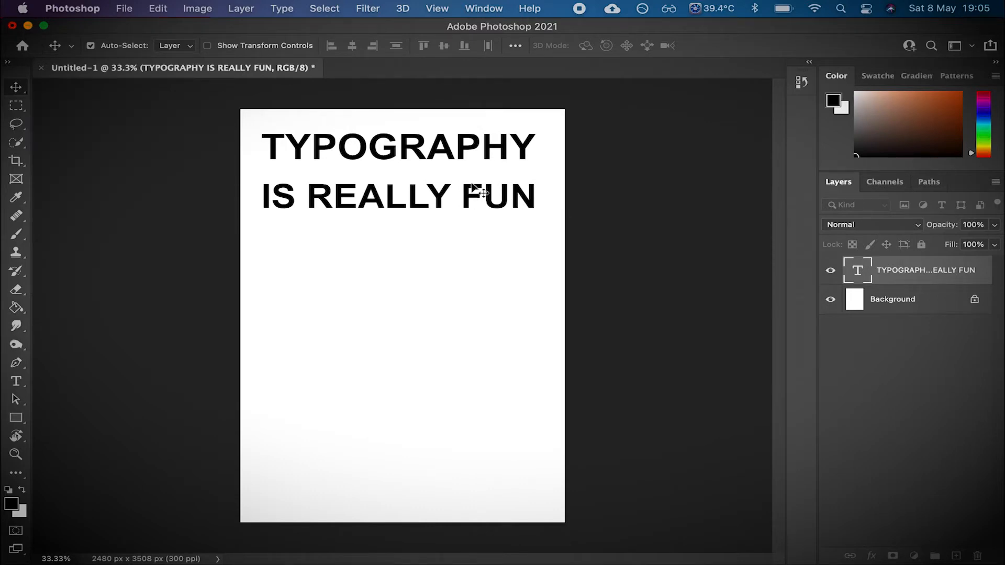
- Select both lines of text and tighten the leading between them in repeated small increments
click(16, 382)
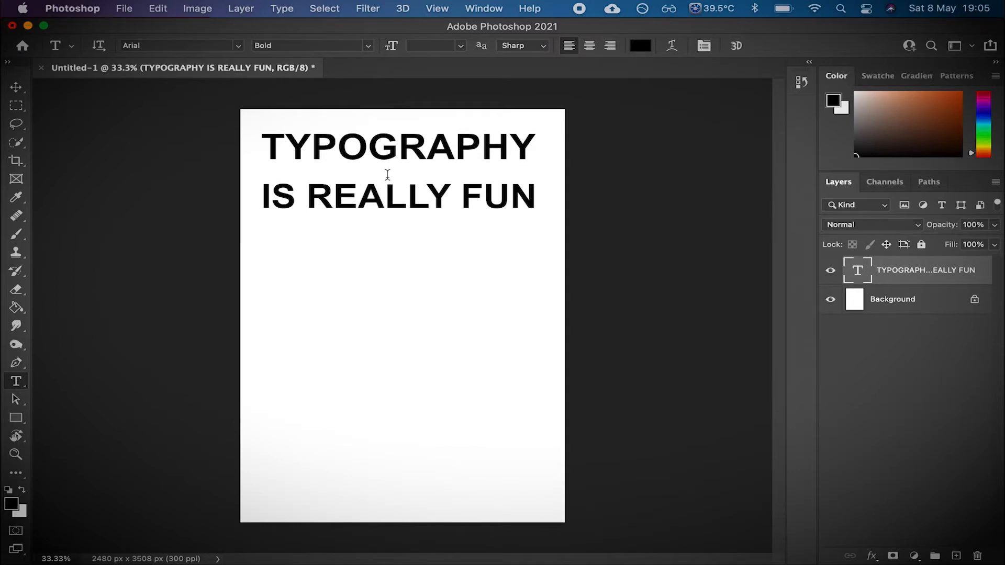
drag(535, 197, 262, 140)
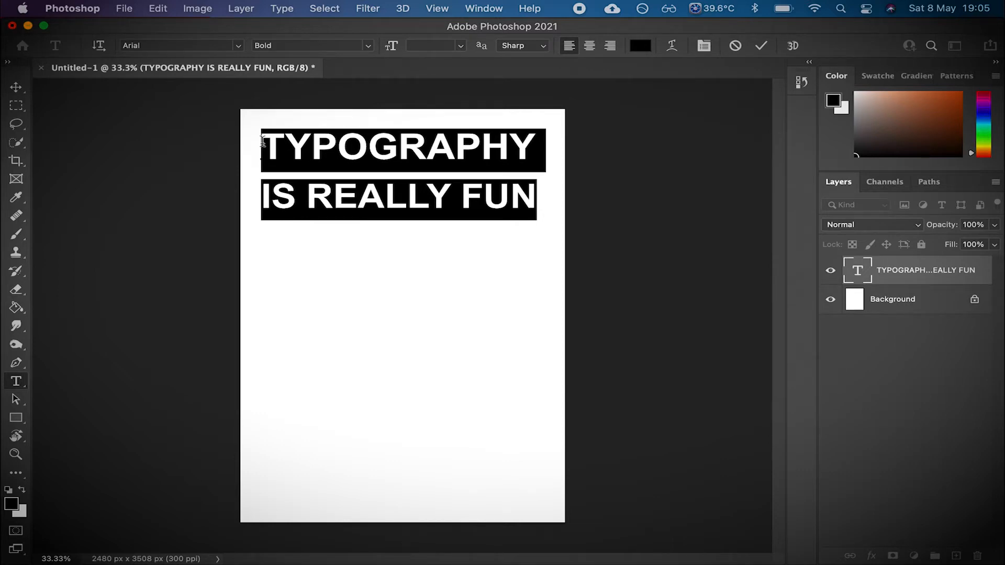
key(alt+Up)
key(alt+Up)
key(alt+Up)
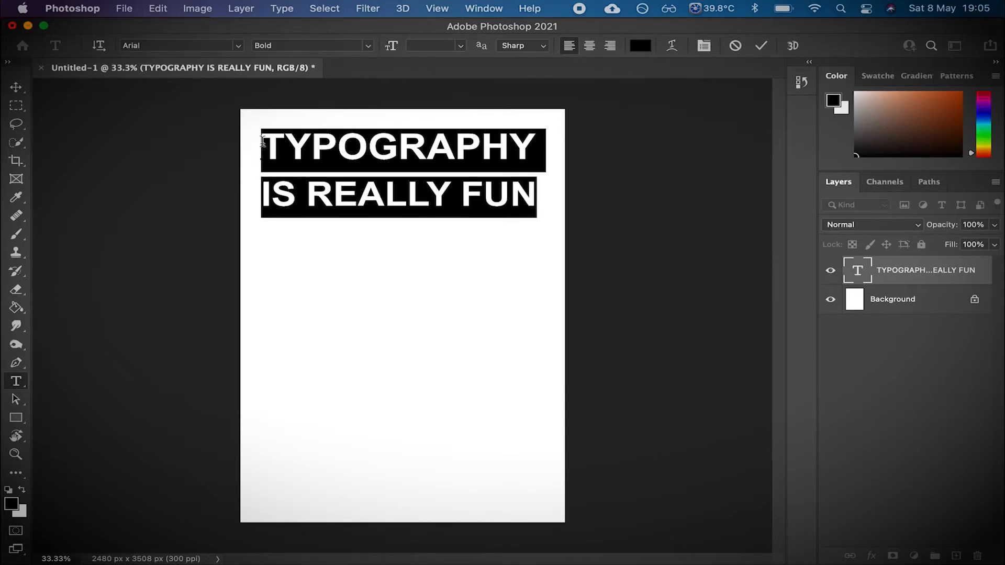
key(alt+Up)
key(alt+Up)
key(alt+Up)
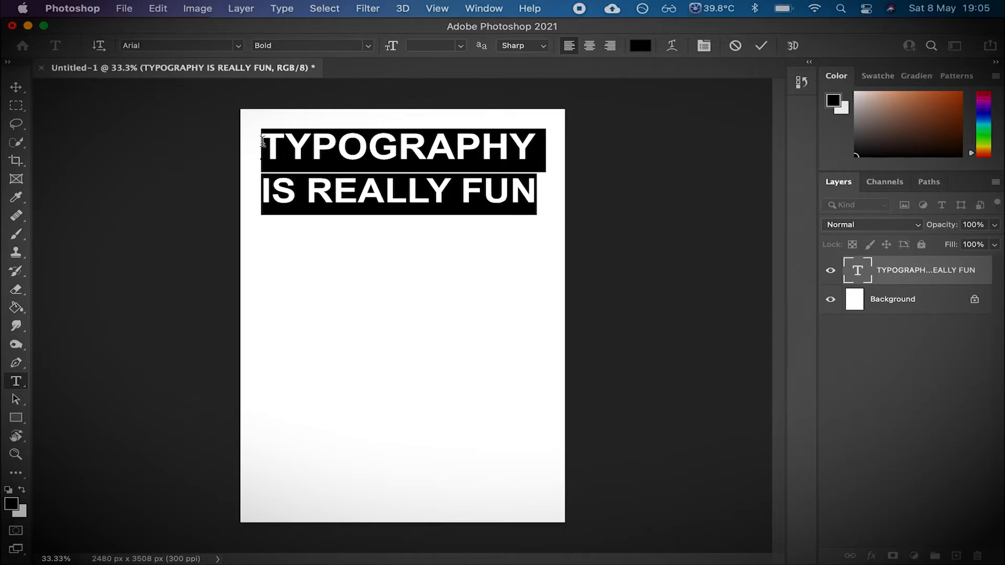
- Keep tightening the leading between the two selected lines in small steps until they sit close together
key(alt+Up)
key(alt+Up)
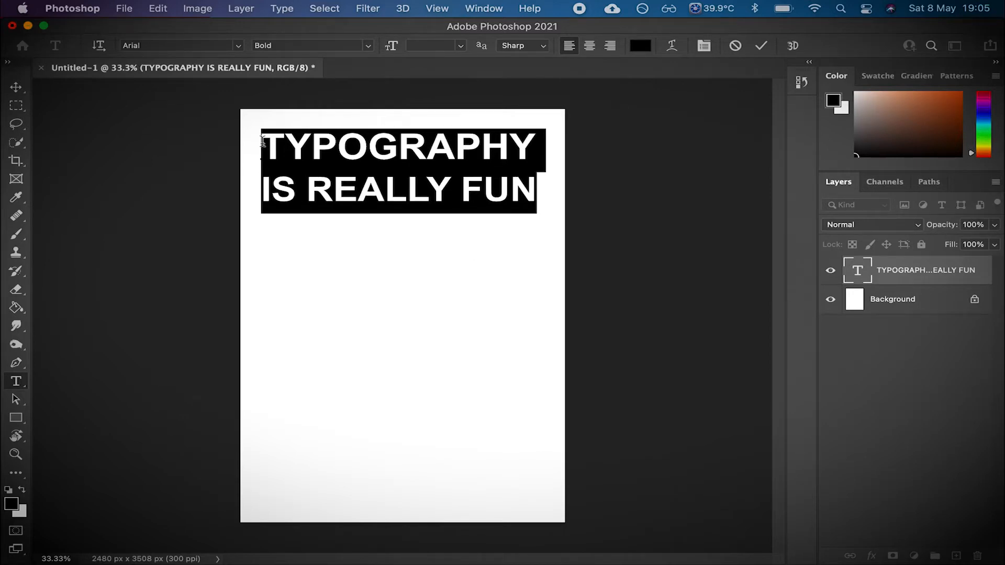
key(alt+Up)
key(alt+Up)
key(alt+Up)
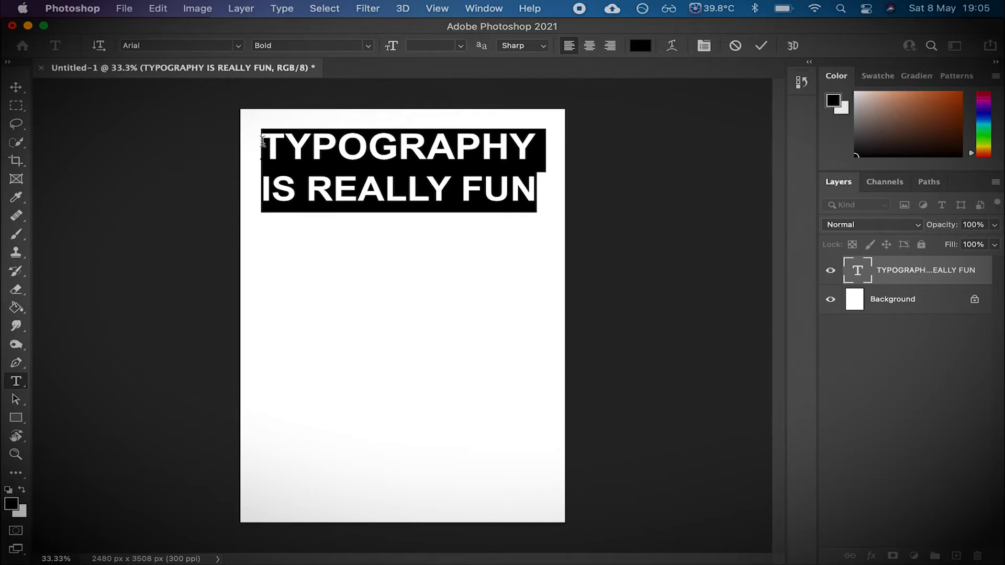
key(alt+Up)
key(alt+Up)
key(alt+Up)
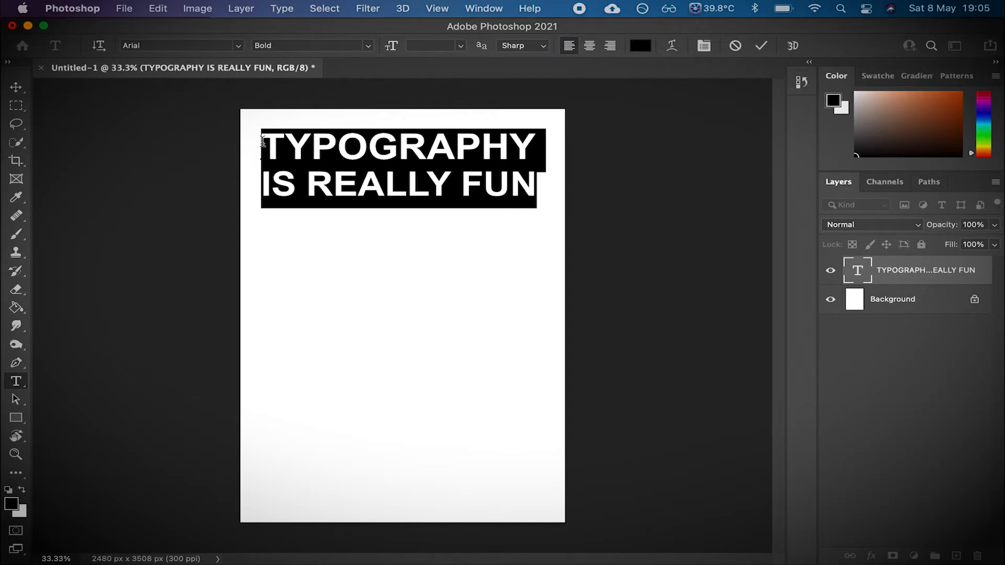
key(alt+Up)
key(alt+Up)
key(alt+Up)
key(alt+Up)
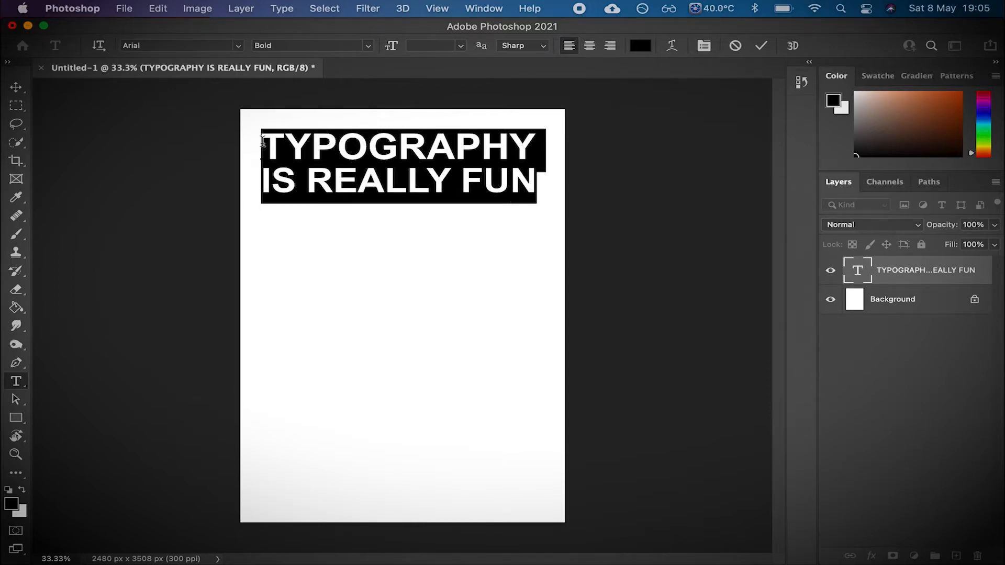
key(alt+Up)
key(alt+Up)
key(alt+Up)
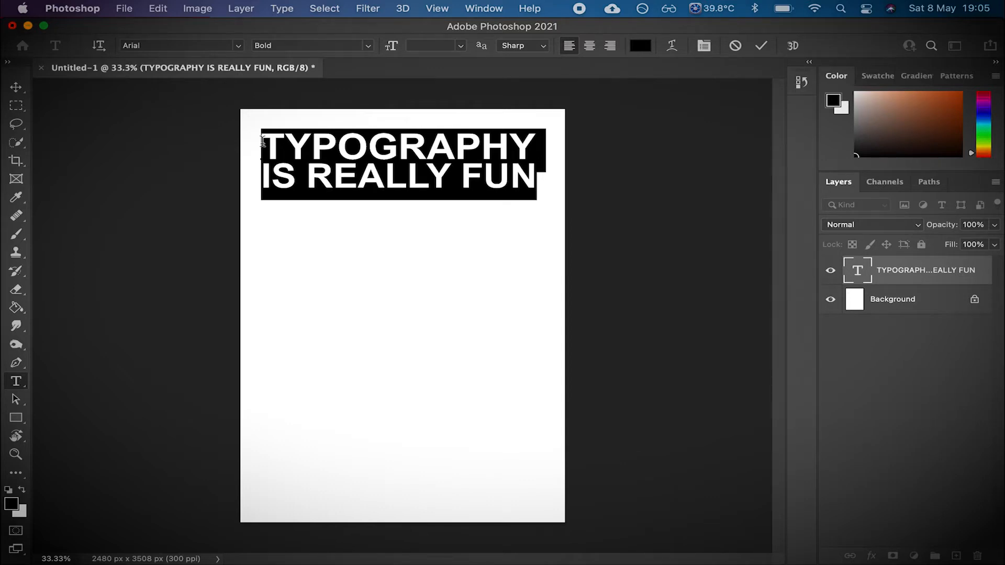
- Reselect all the text and adjust its tracking in small increments to widen the letter spacing slightly
click(395, 161)
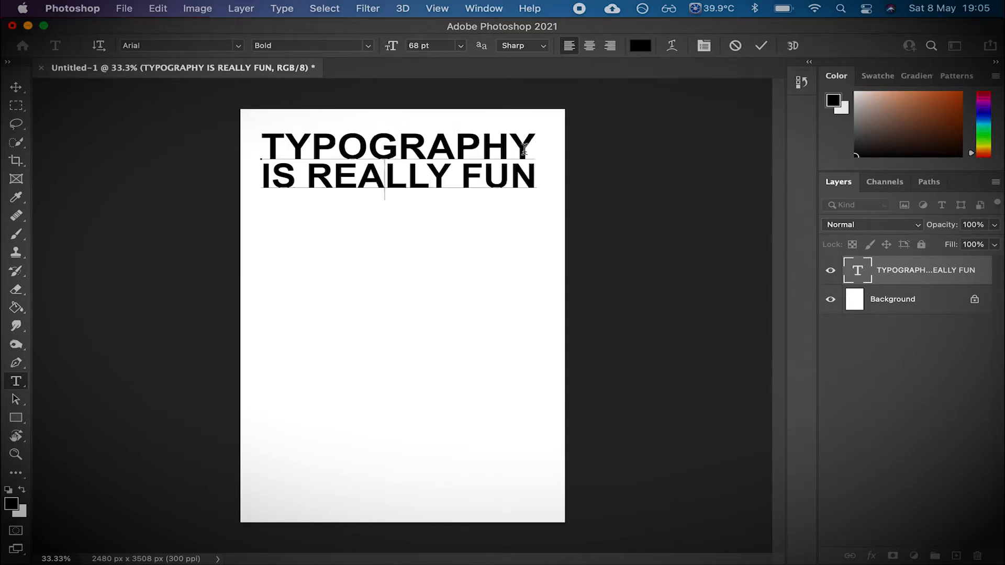
key(super+a)
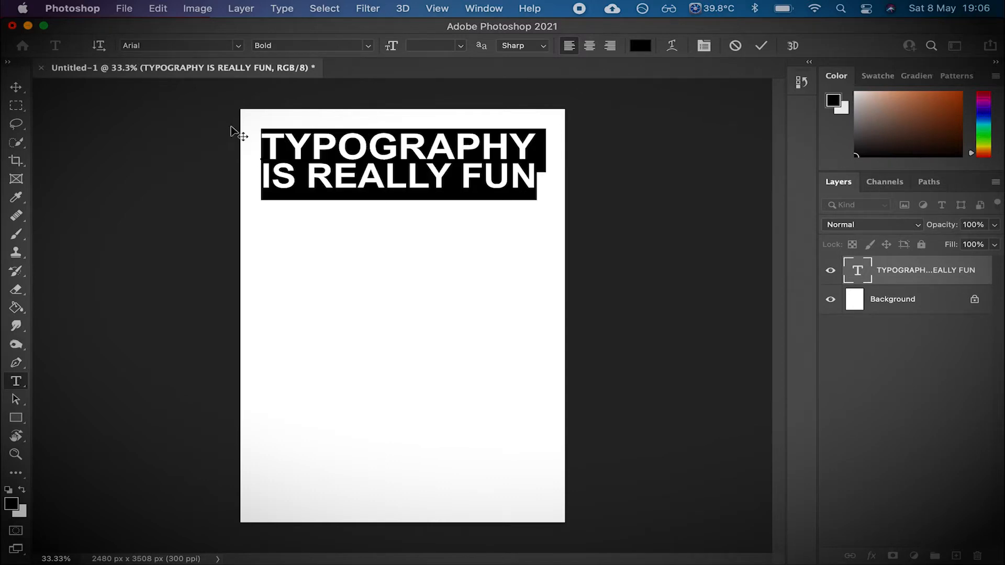
key(alt+Right)
key(alt+Left)
key(alt+Right)
key(alt+Right)
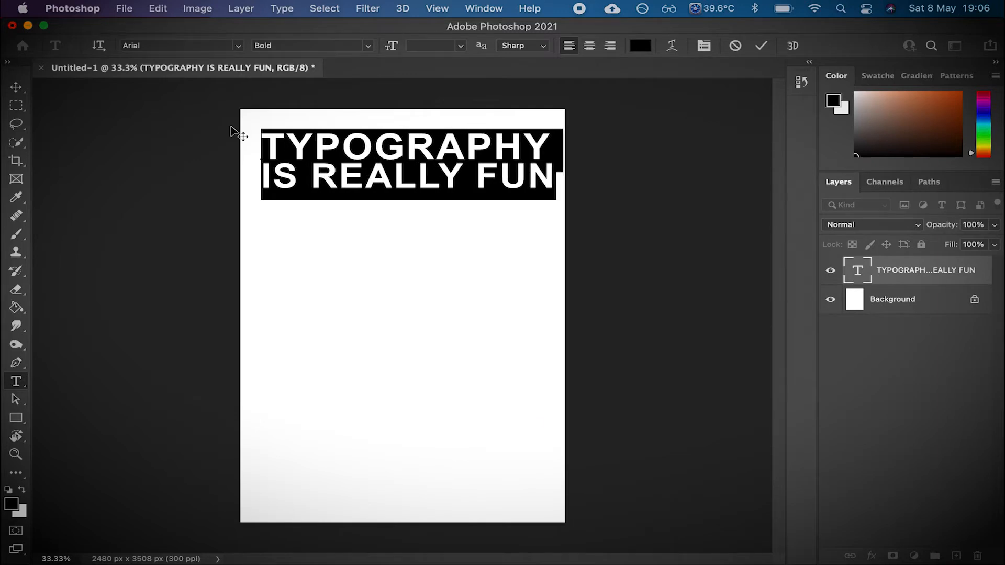
key(alt+Right)
key(alt+Left)
key(alt+Left)
key(alt+Left)
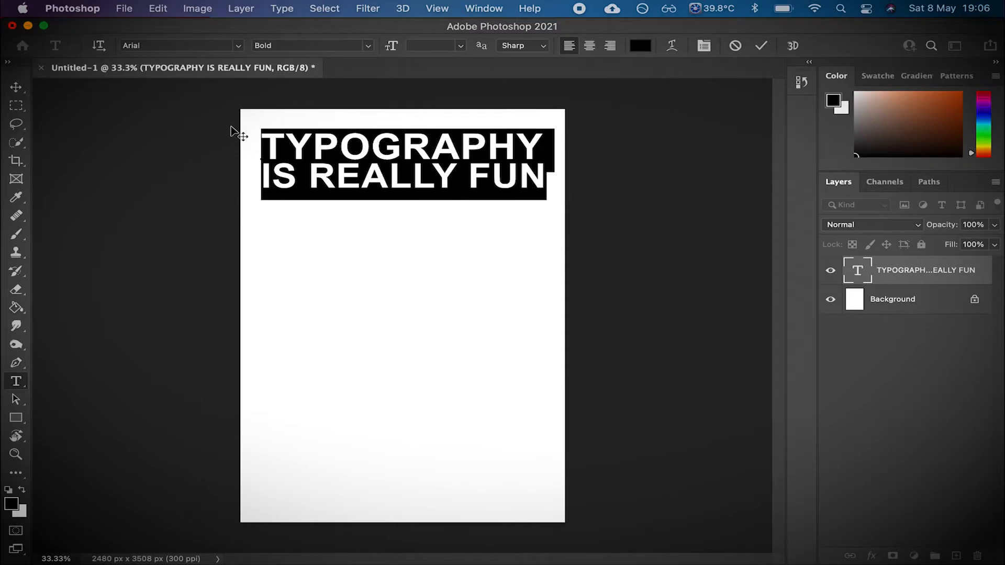
- Place the cursor between the T and Y of TYPOGRAPHY and adjust that pair's kerning in small steps
click(310, 146)
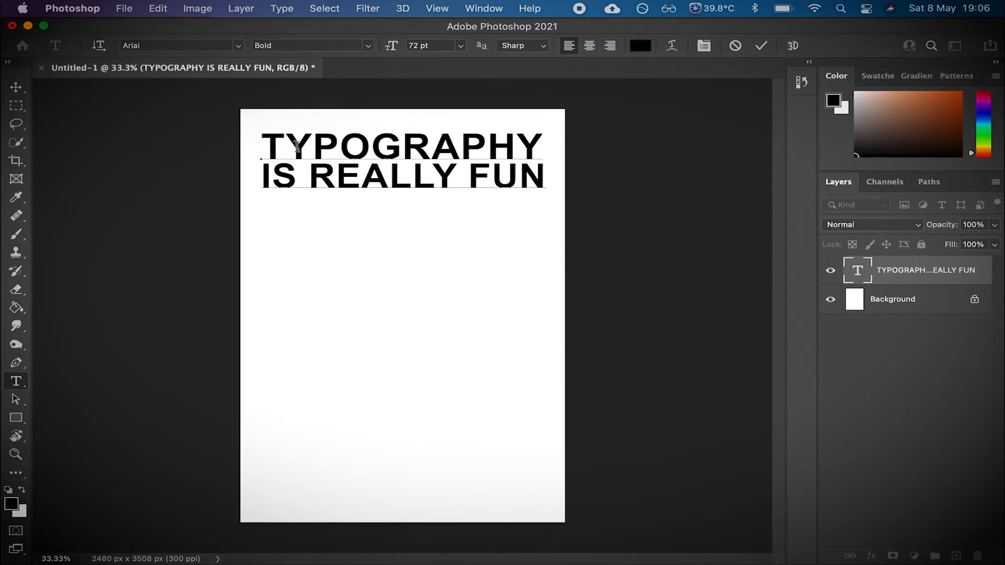
click(288, 142)
key(alt+Left)
key(alt+Left)
key(alt+Left)
key(alt+Left)
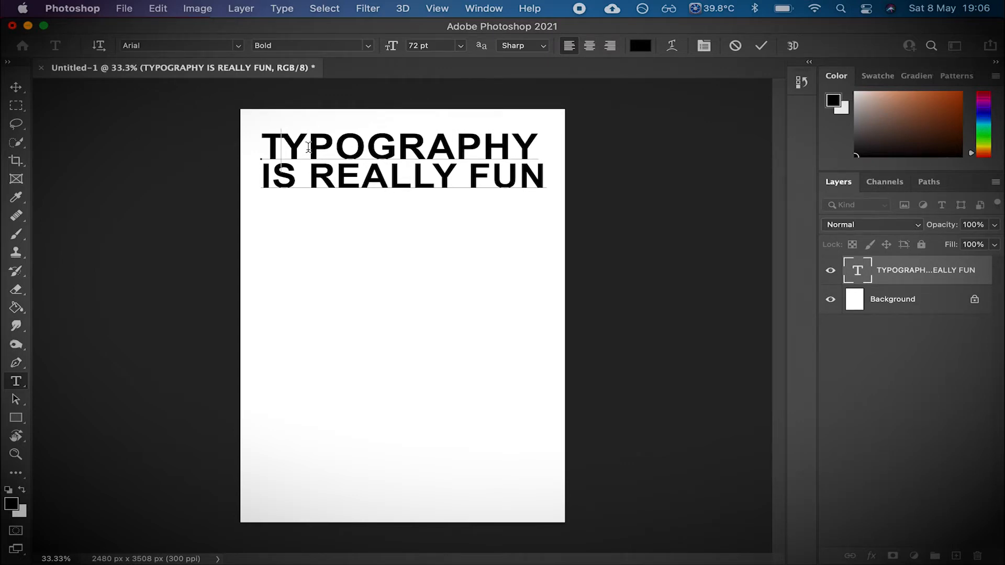
key(alt+Right)
key(alt+Right)
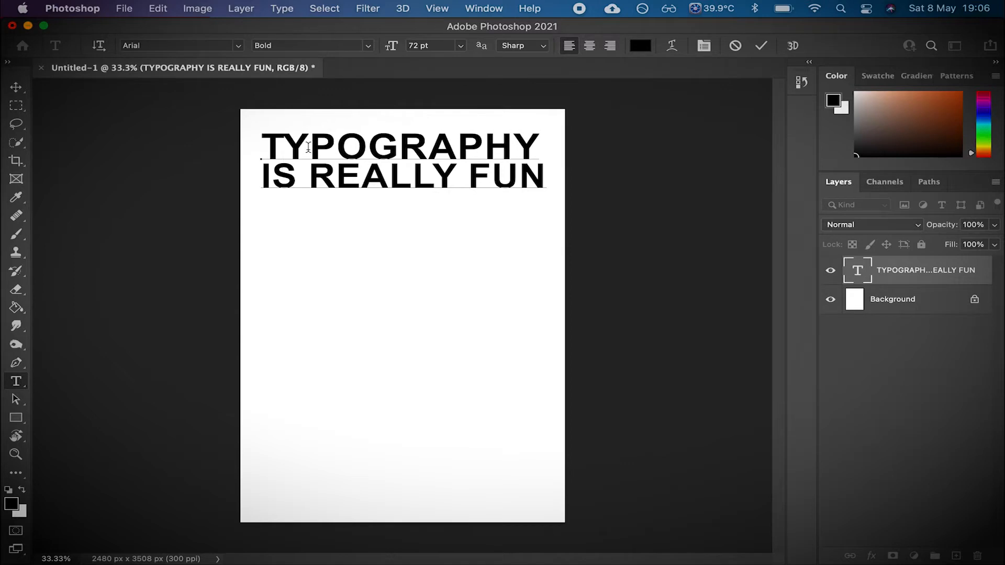
key(alt+Right)
key(alt+Right)
key(alt+Right)
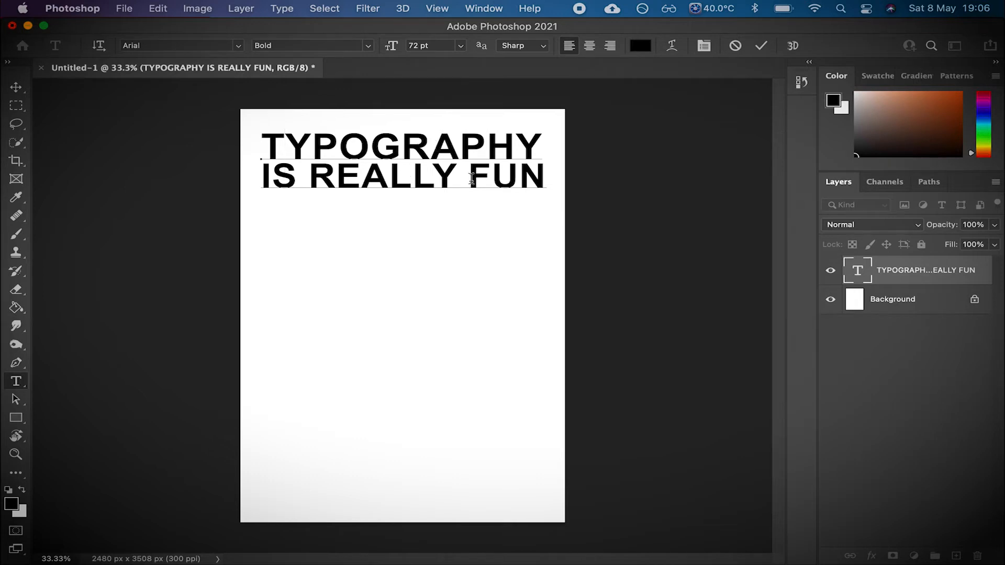
key(alt+Left)
key(alt+Left)
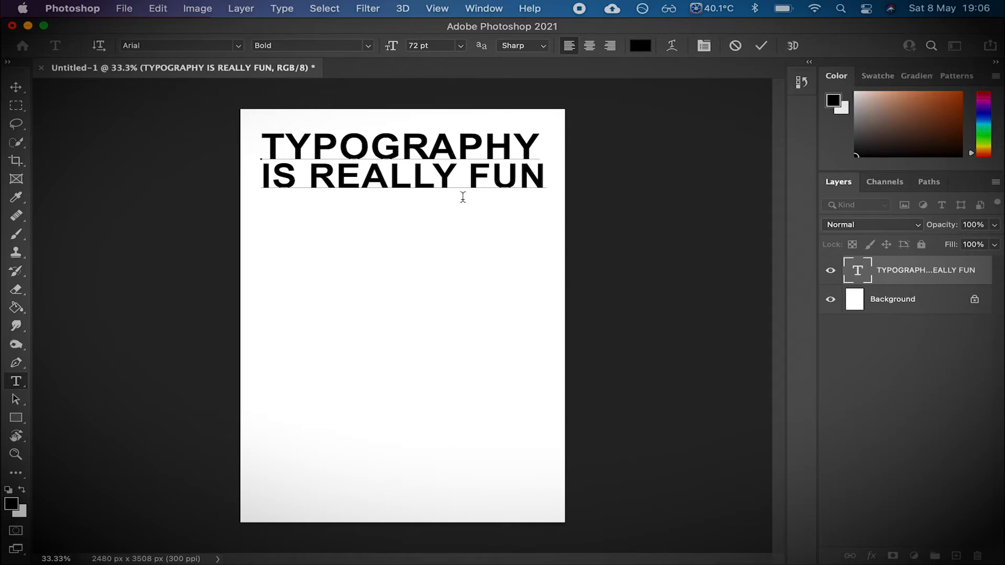
- Tighten the kerning between the Y–P and P–O letter pairs of TYPOGRAPHY
click(310, 152)
key(alt+Left)
key(alt+Left)
key(alt+Left)
key(alt+Left)
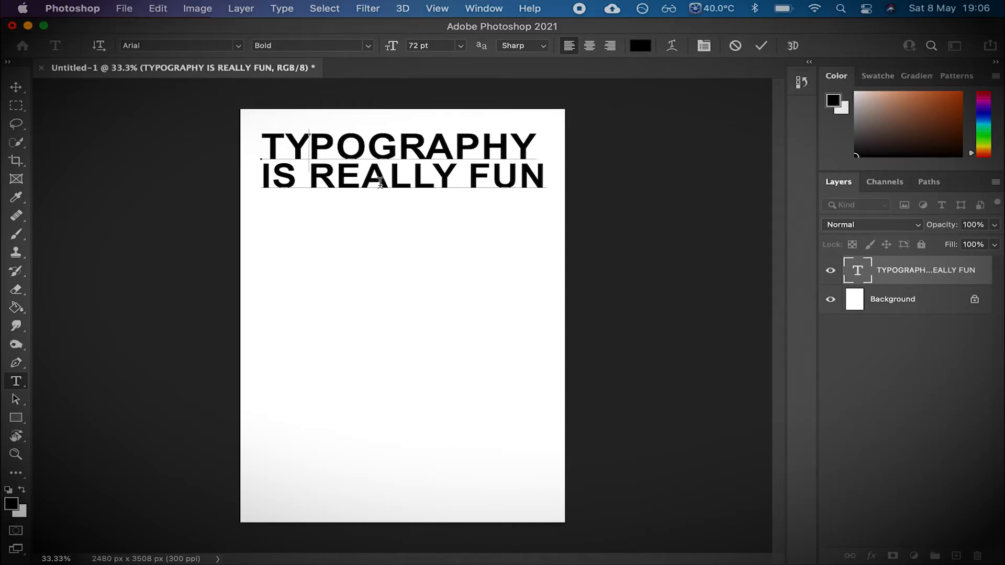
click(341, 151)
key(alt+Left)
key(alt+Left)
key(alt+Left)
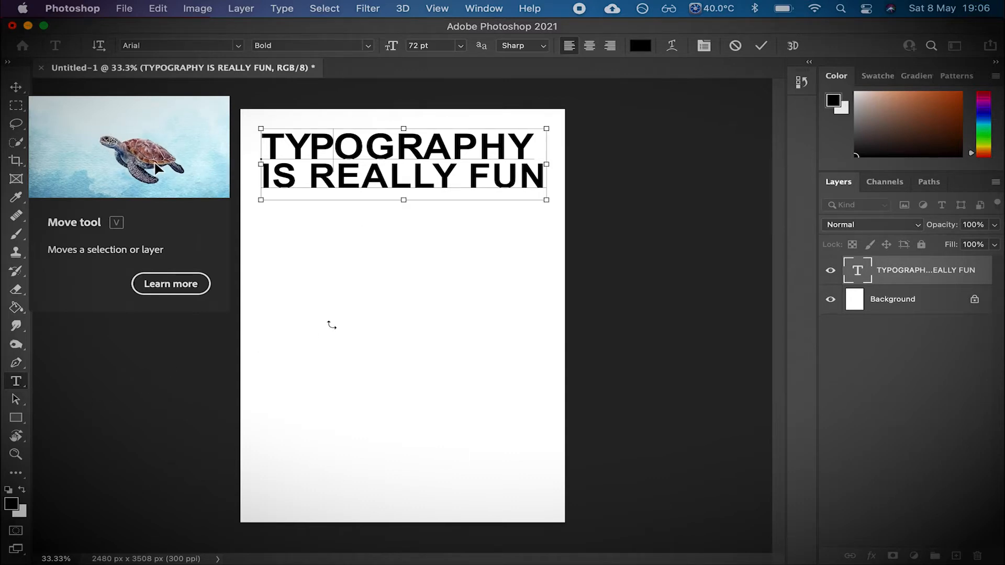
- Select all the text and change its colour to bright red
key(super+a)
click(645, 46)
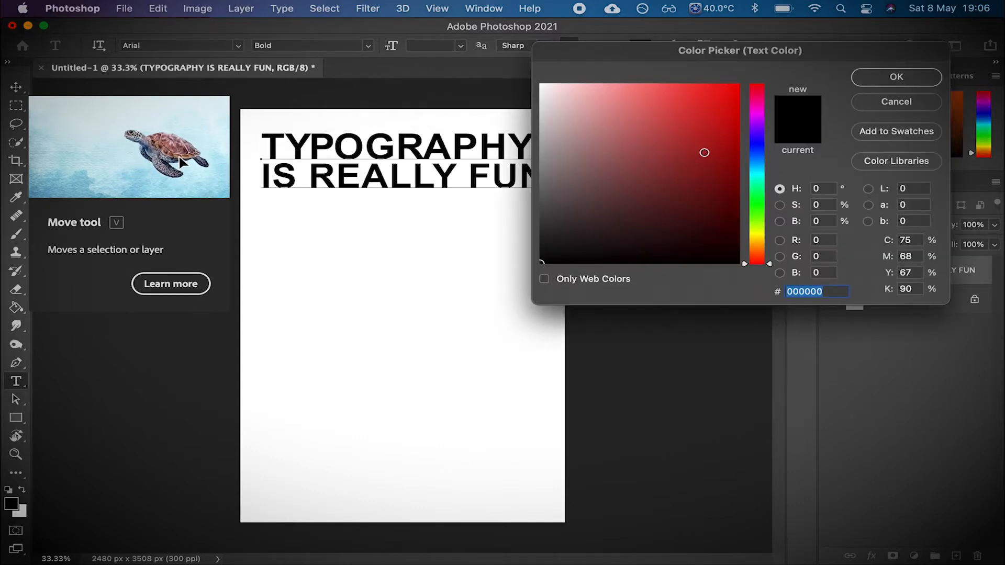
drag(705, 153, 760, 66)
click(915, 74)
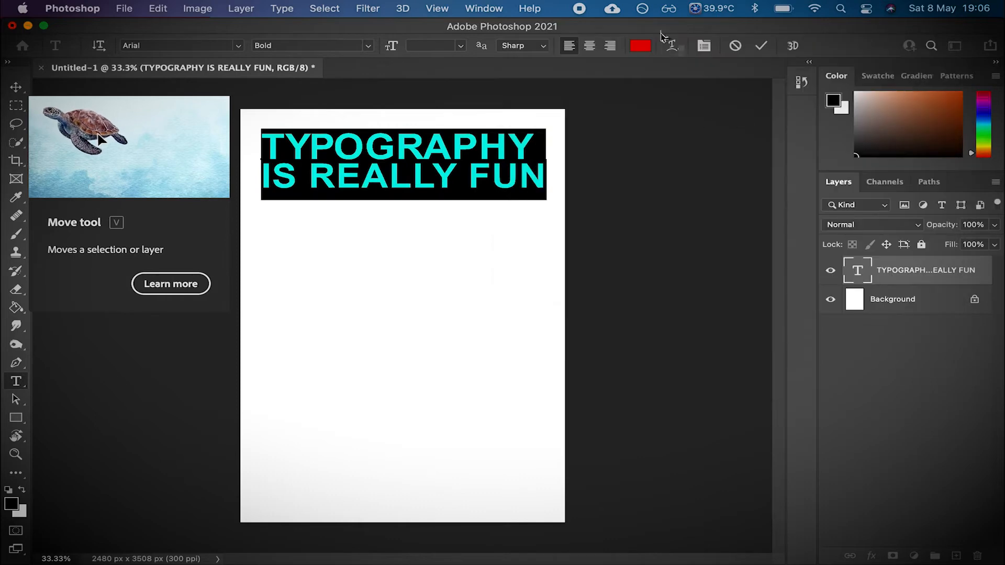
click(458, 137)
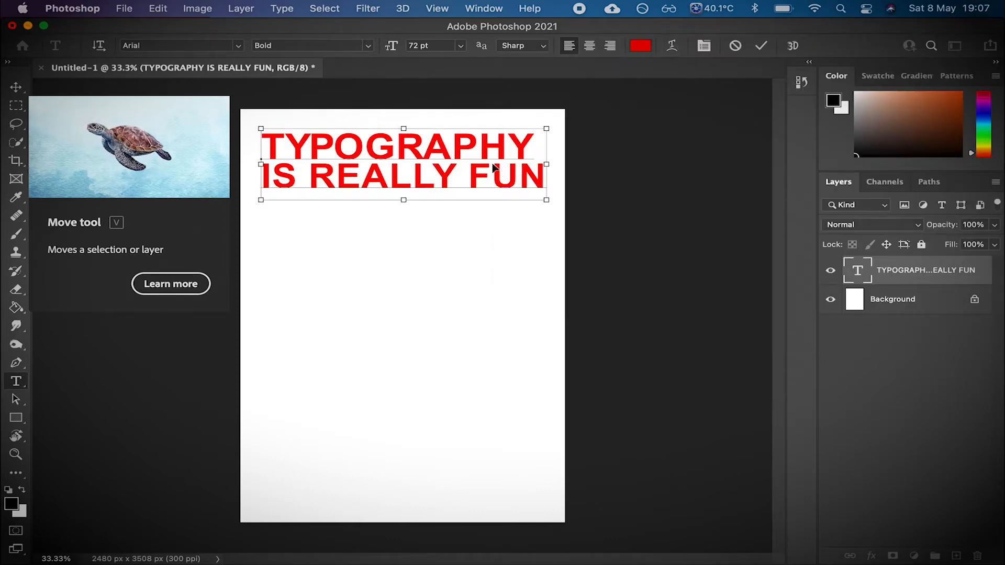
- Select all the text again, change its colour to a dark red and commit the edit
key(super+a)
click(652, 48)
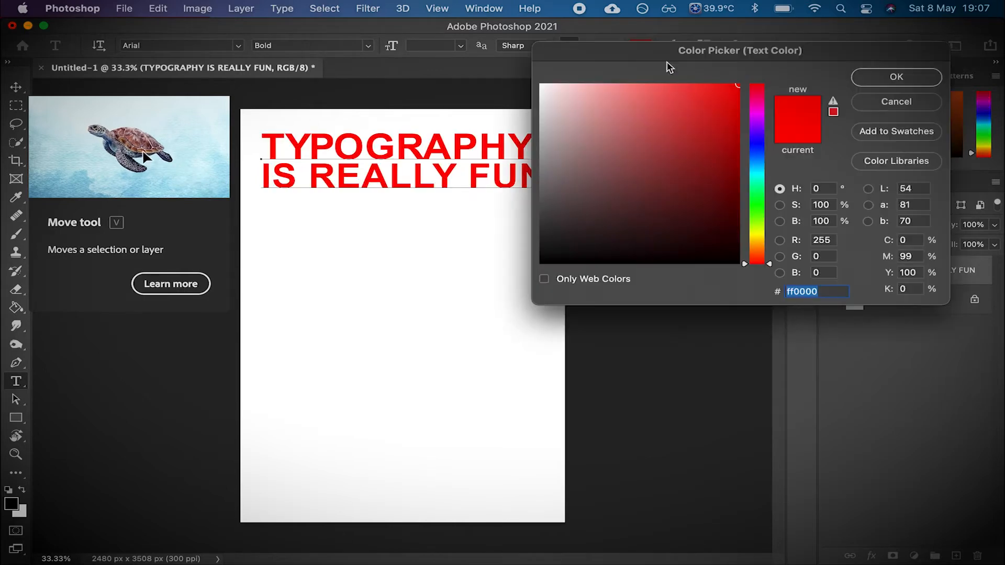
mouse_move(693, 171)
mouse_down()
mouse_move(717, 166)
mouse_move(736, 178)
mouse_move(687, 182)
mouse_move(679, 195)
mouse_up()
click(884, 82)
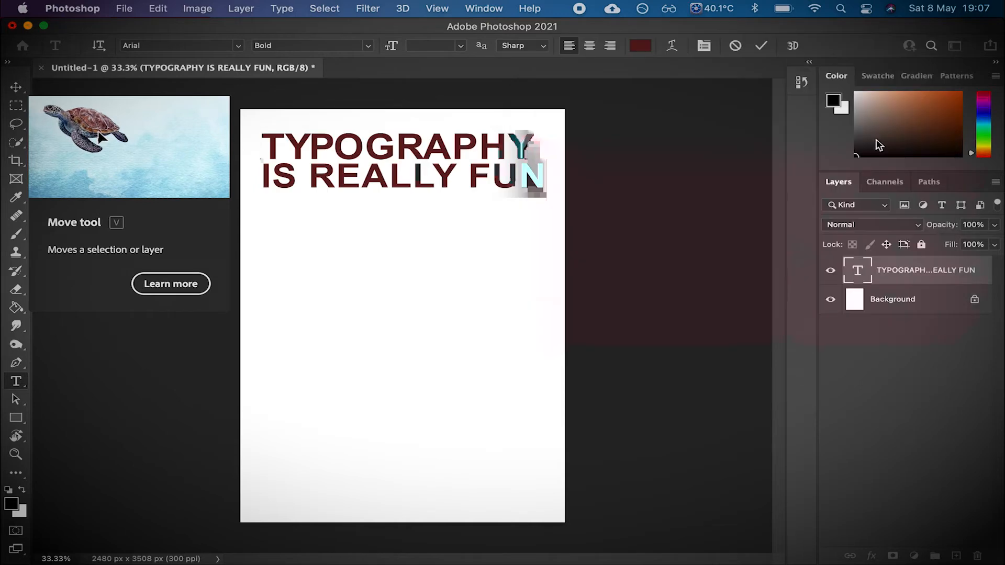
click(16, 87)
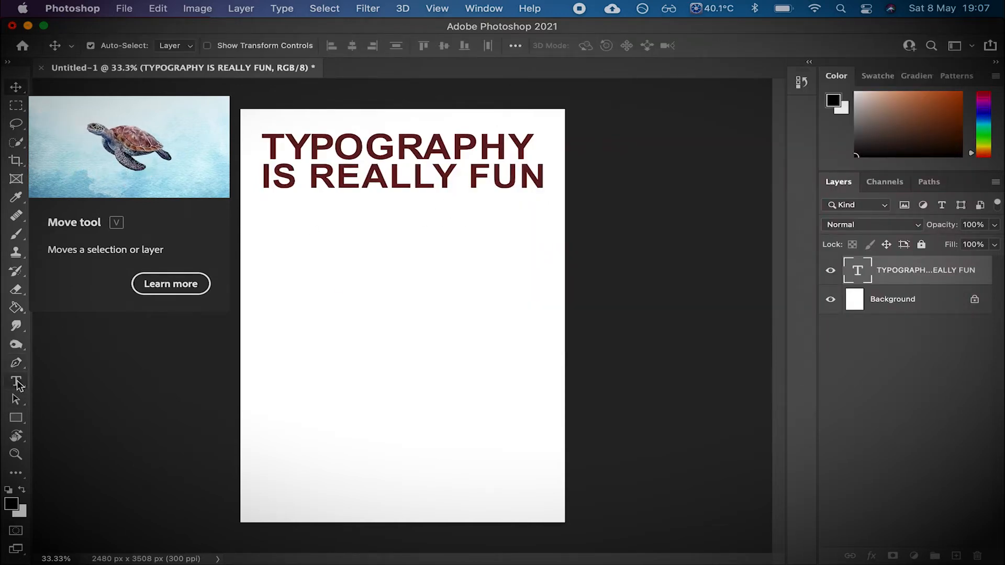
- Reselect all the text, set its colour back to black (000000) and commit the edit
click(17, 383)
click(396, 175)
key(super+a)
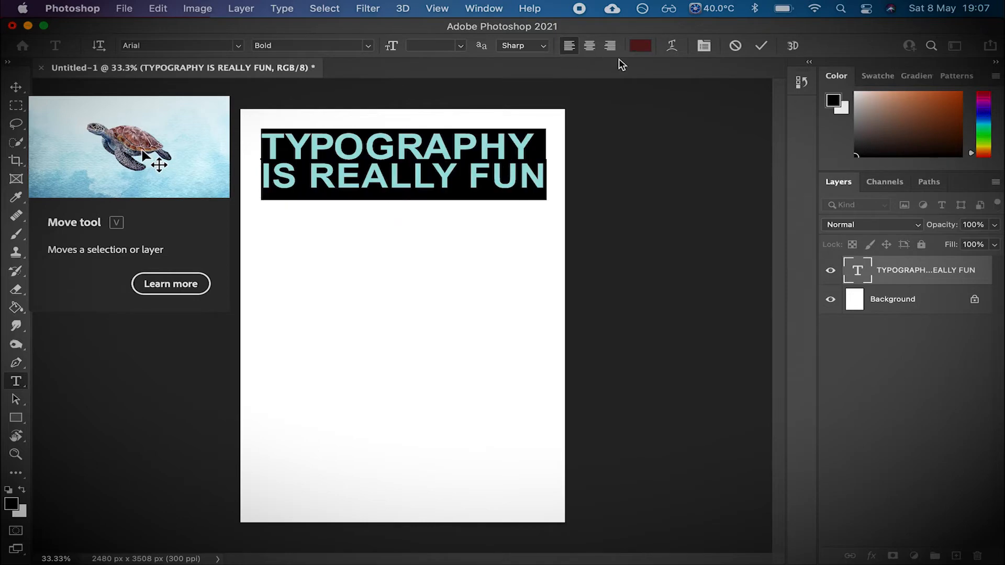
click(640, 45)
drag(679, 195, 513, 309)
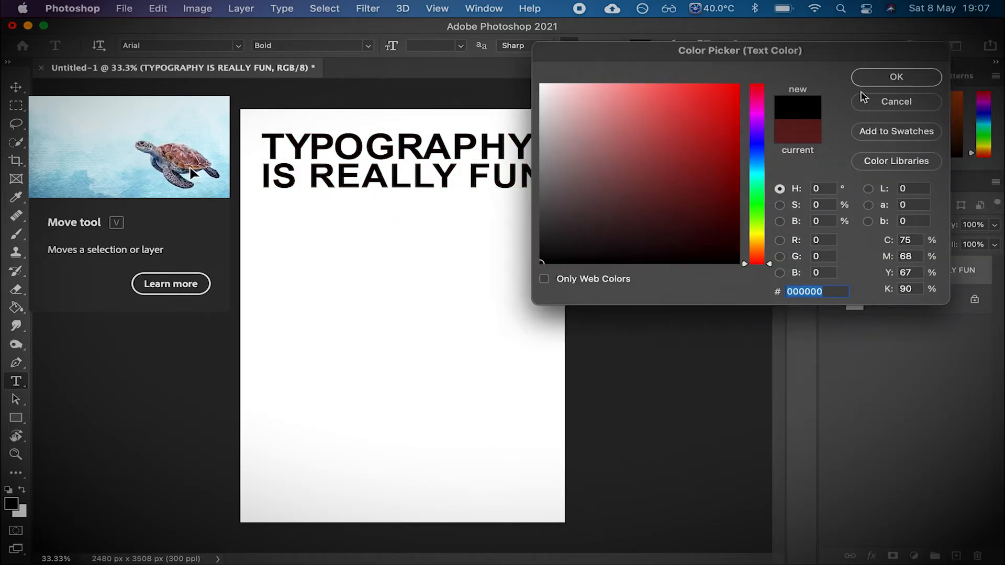
click(896, 77)
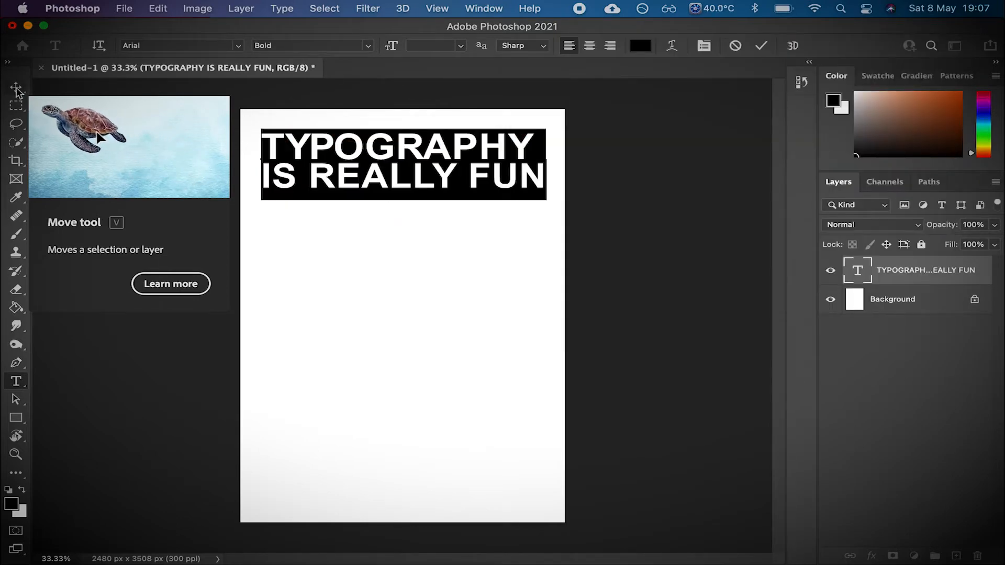
click(16, 88)
- Open the text layer's blending options and enable the Bevel & Emboss and Drop Shadow effects
click(941, 411)
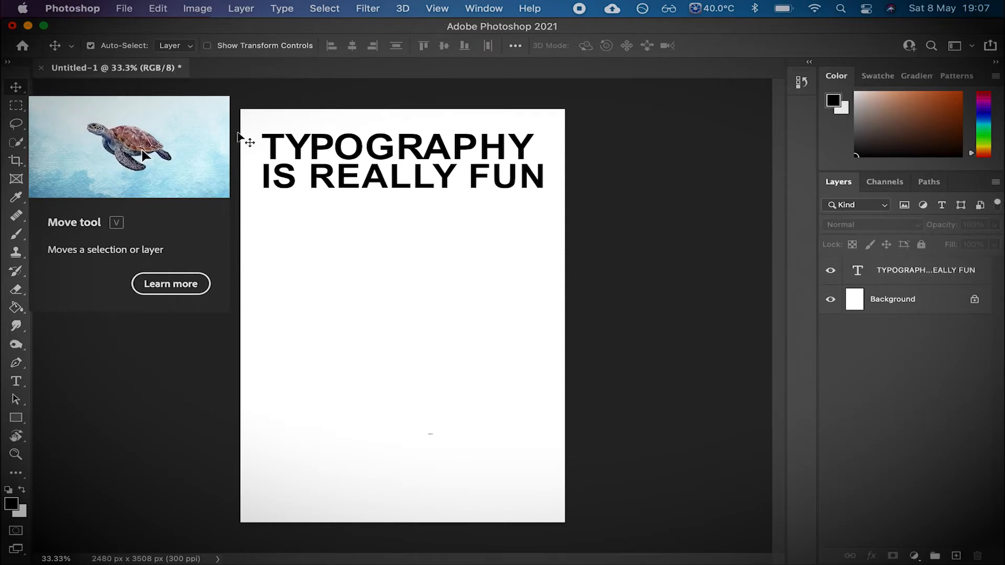
right_click(914, 276)
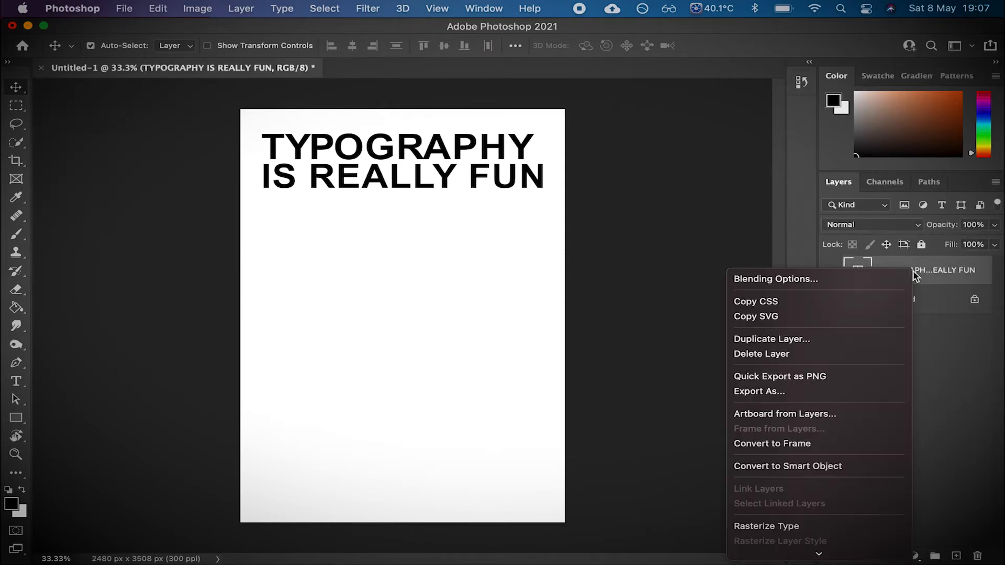
click(865, 279)
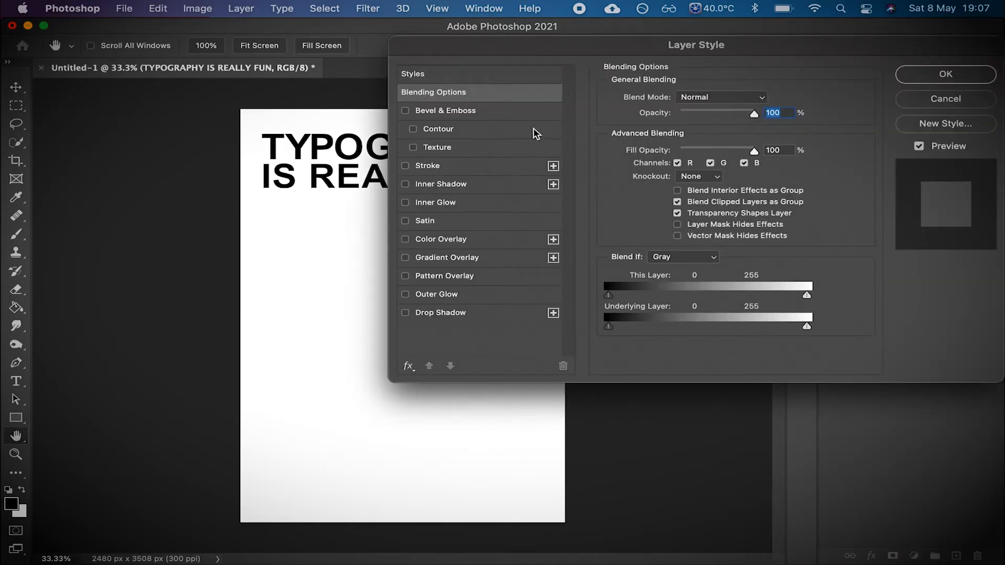
click(406, 111)
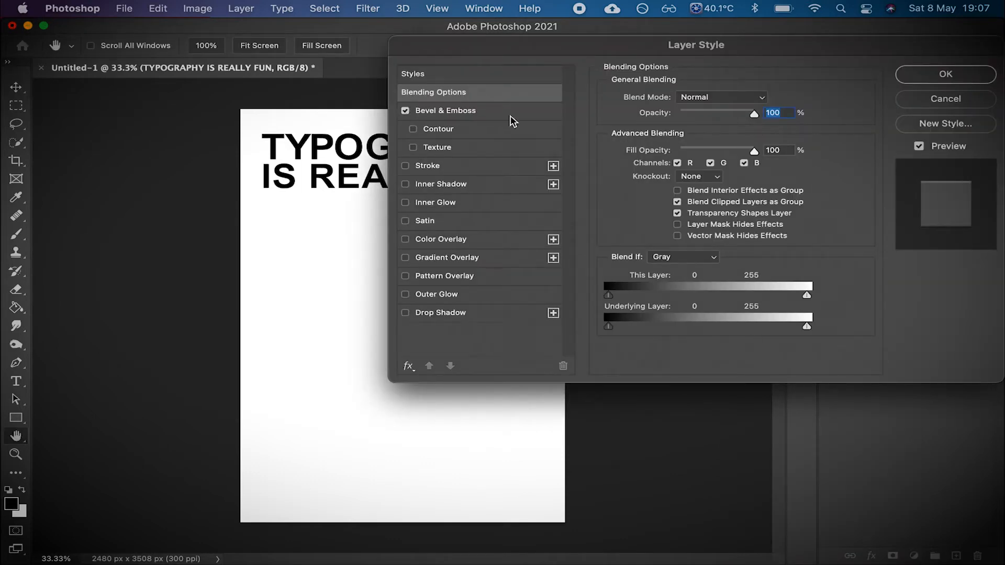
click(406, 313)
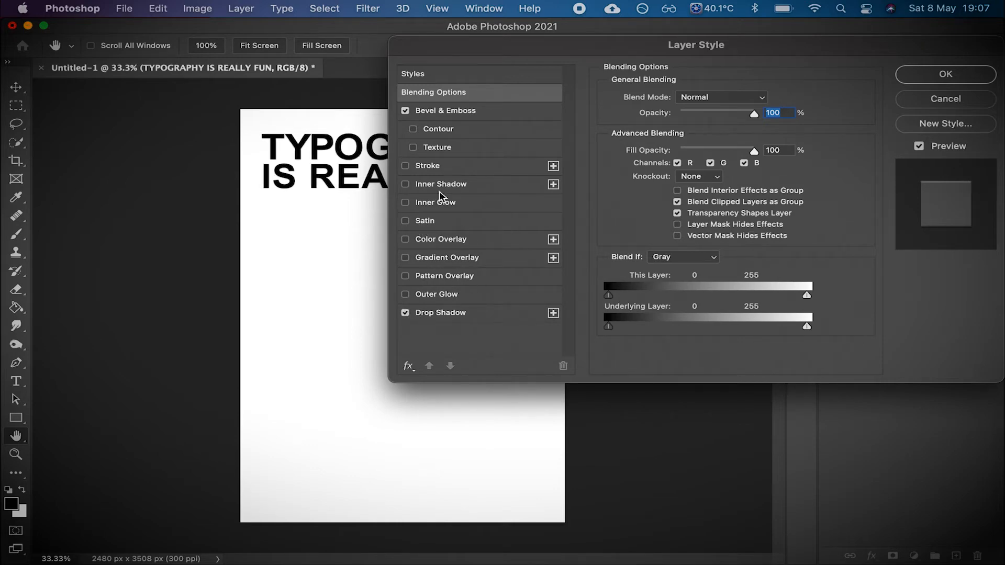
- Add a stroke with colour ffffff to the text layer and apply the layer style
click(438, 166)
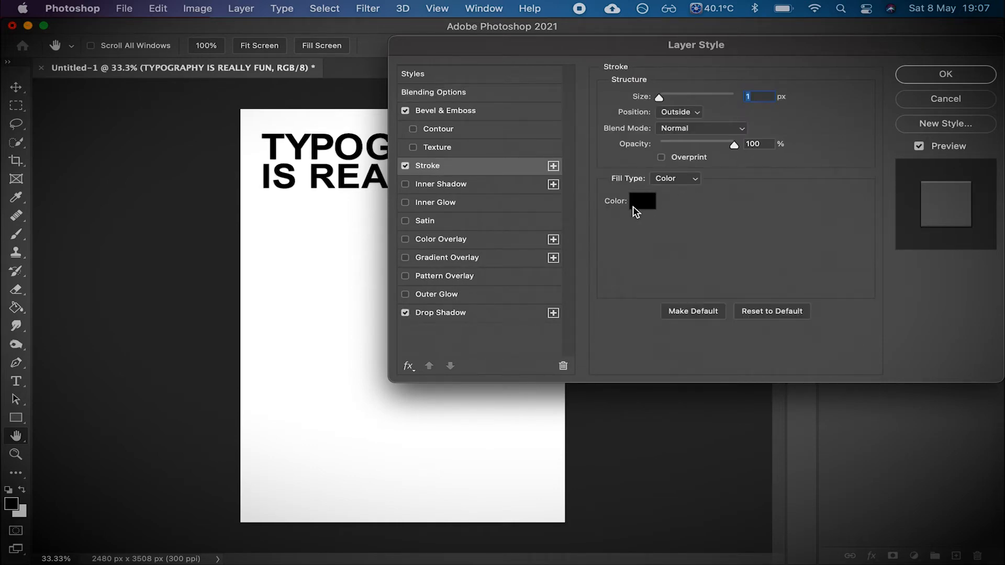
click(642, 201)
text(ffffff)
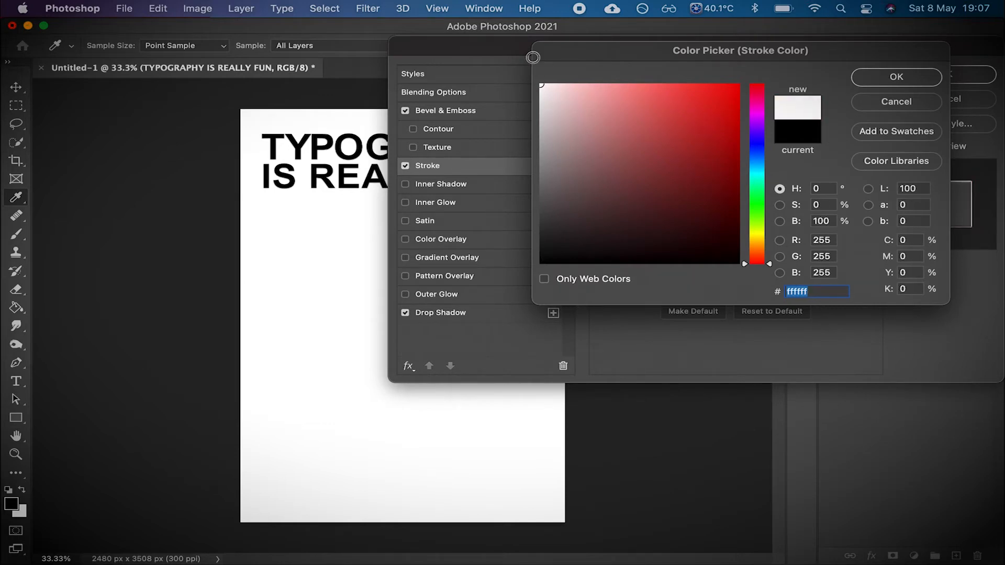
click(884, 77)
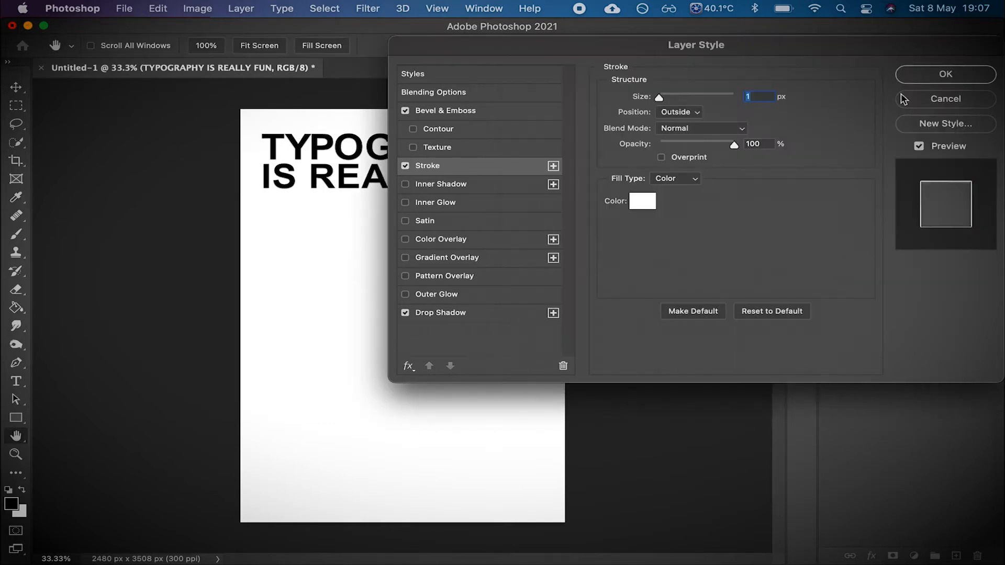
click(951, 80)
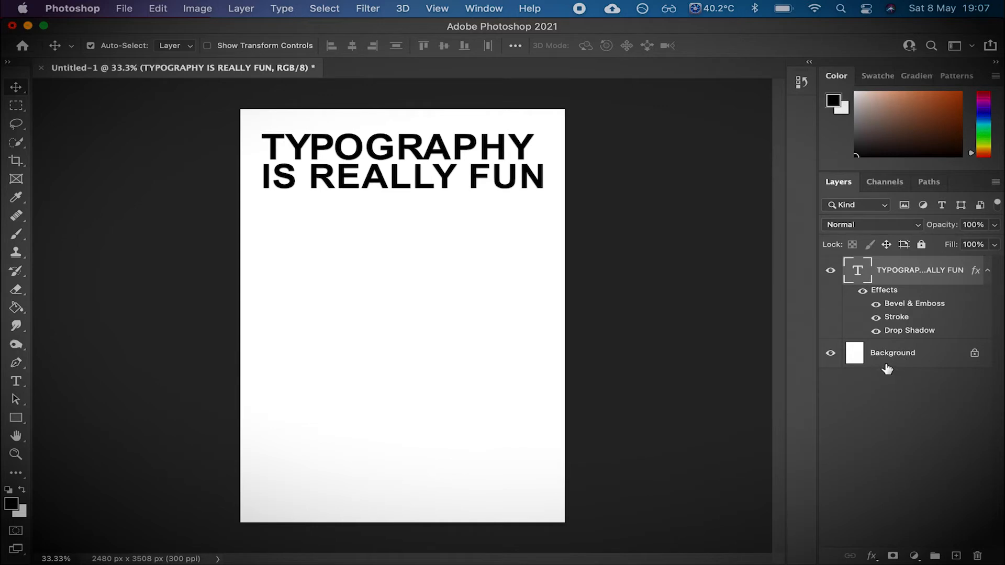
- Add a black solid colour fill layer and move it beneath the text layer
click(241, 8)
mouse_move(251, 29)
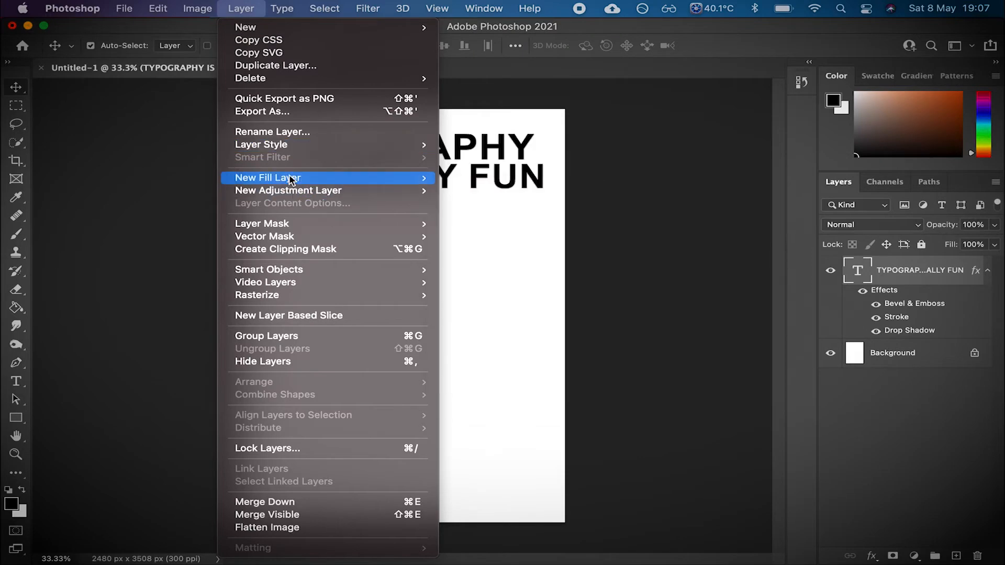
mouse_move(291, 177)
click(492, 178)
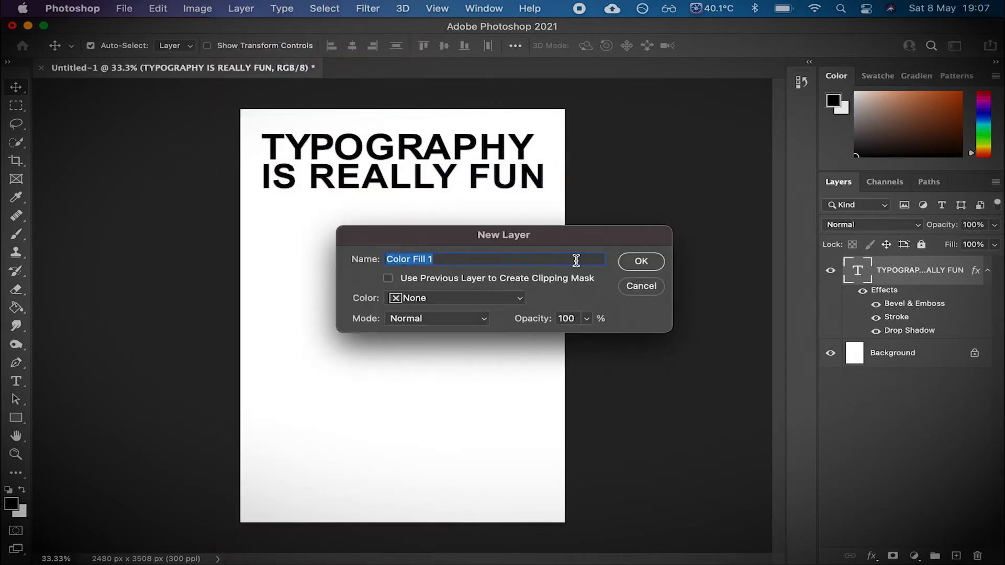
click(628, 268)
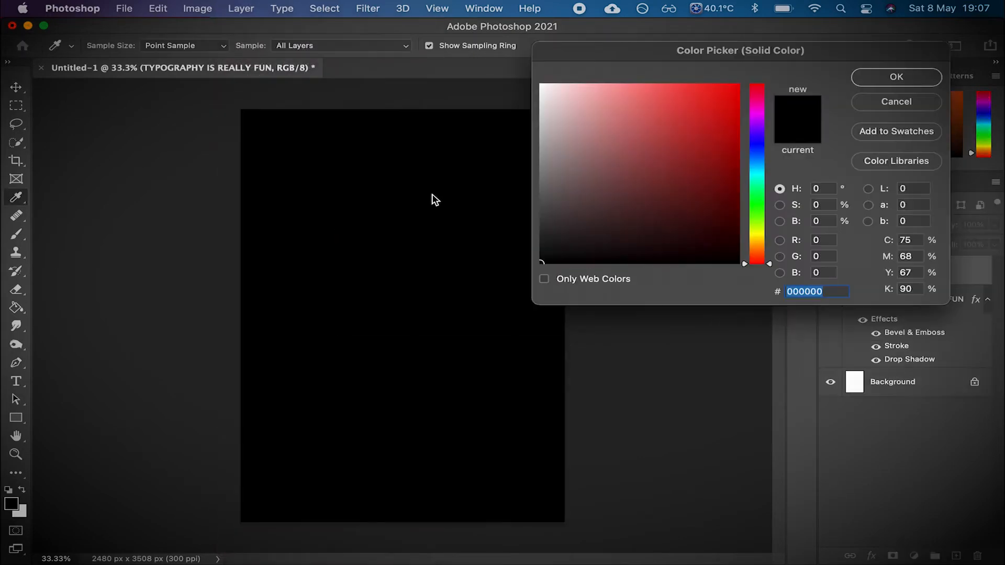
click(897, 79)
drag(917, 276, 919, 367)
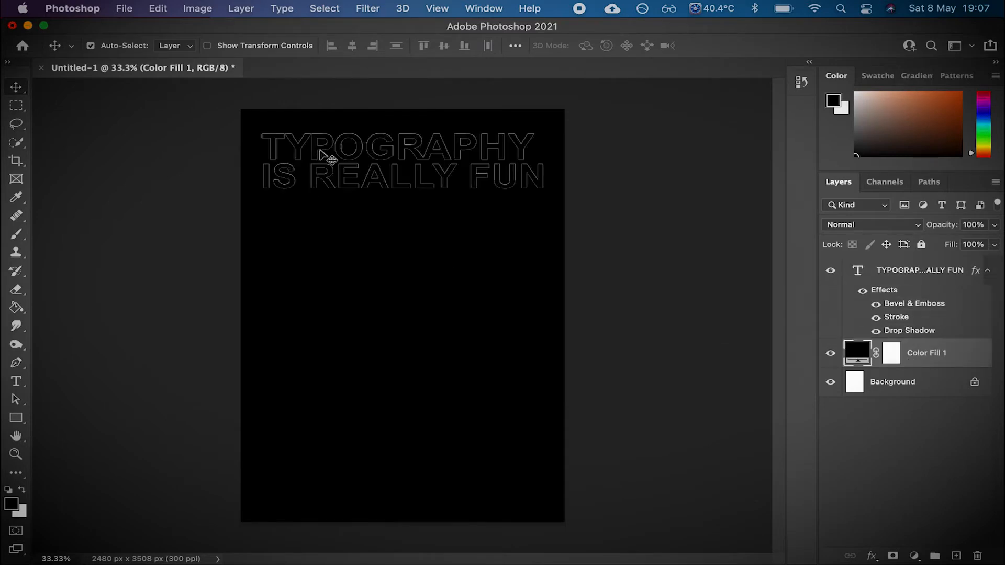
- Delete the text layer and the colour fill layer, leaving only the background
click(863, 291)
click(862, 290)
click(915, 274)
key(Delete)
key(Delete)
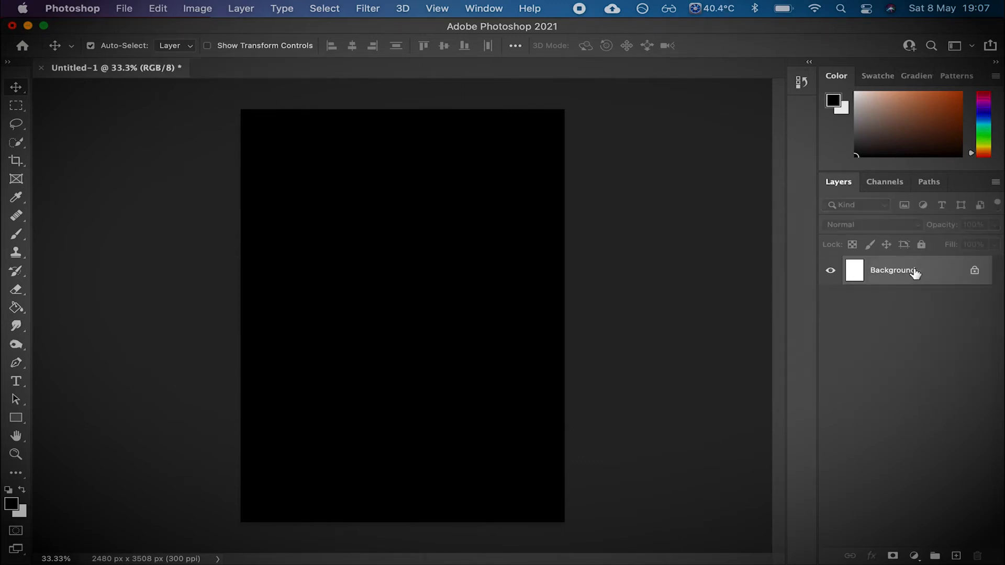
- Switch to the browser's DaFont tab and browse the Serif font category
key(ctrl+Left)
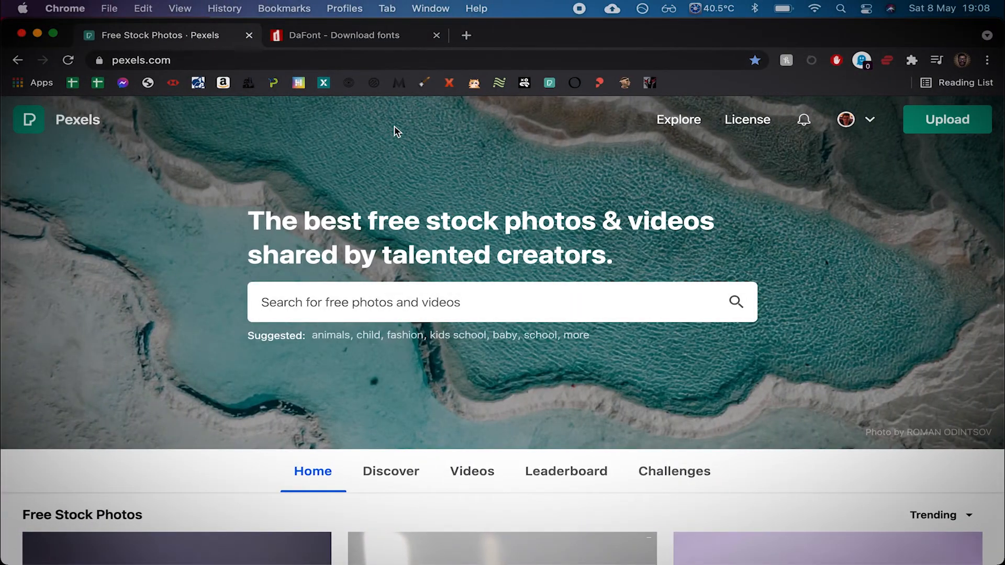
key(ctrl+Right)
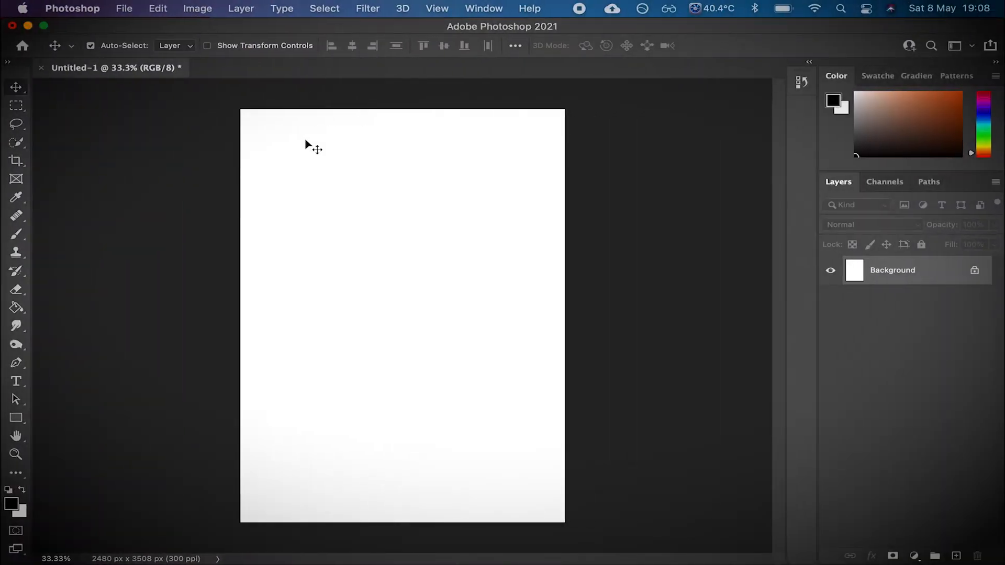
key(ctrl+Left)
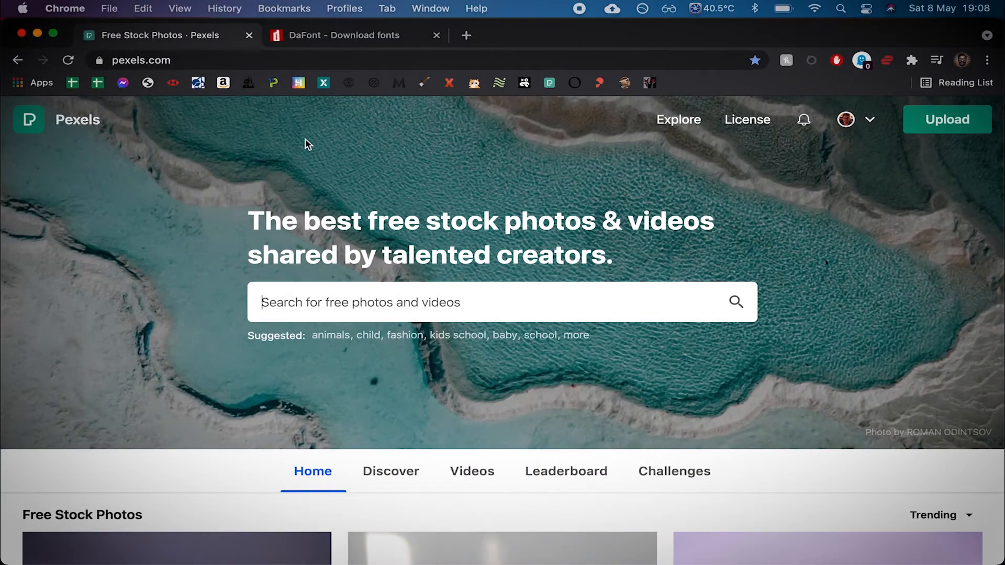
click(354, 44)
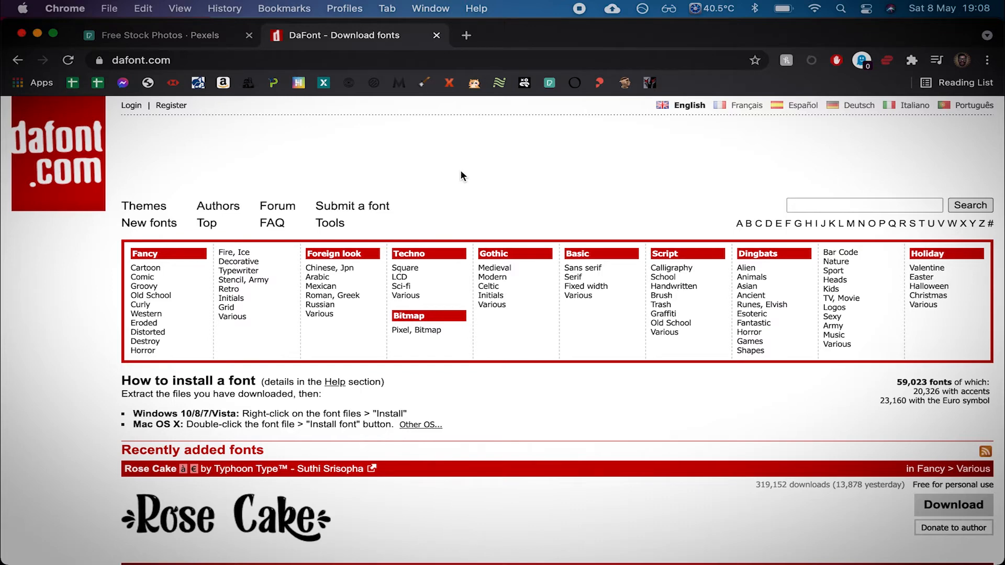
scroll(488, 151, down, 1)
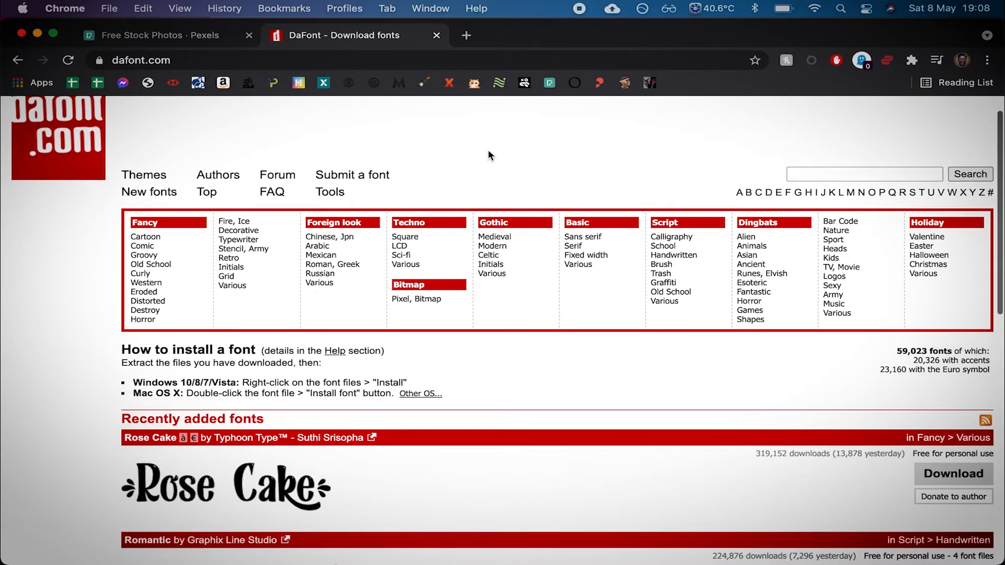
scroll(489, 152, up, 1)
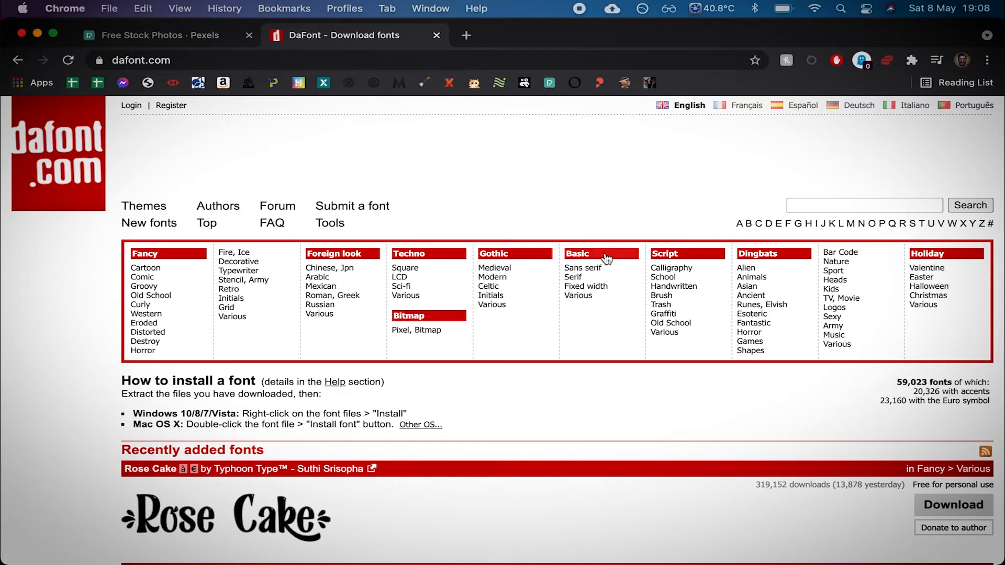
click(582, 281)
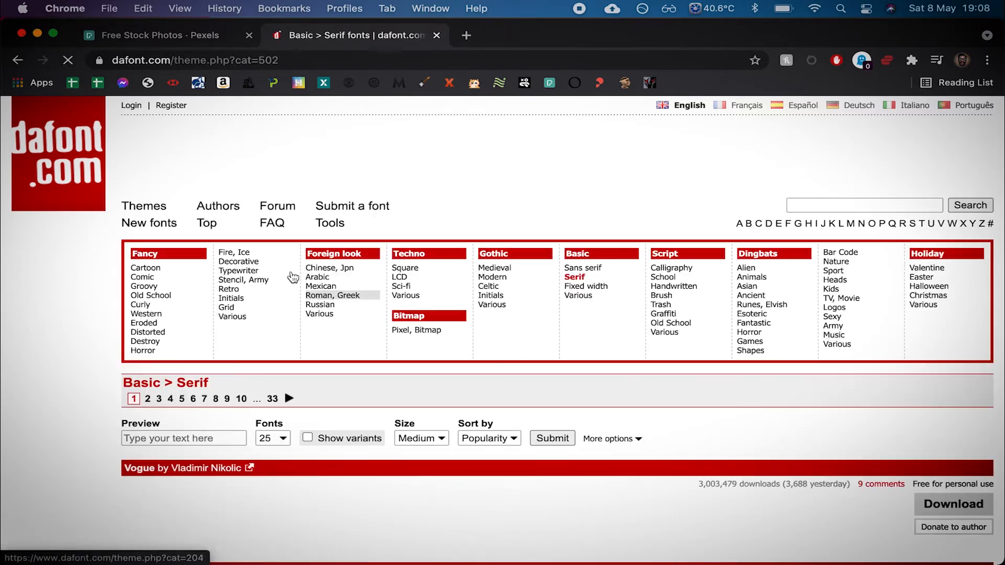
scroll(234, 368, down, 5)
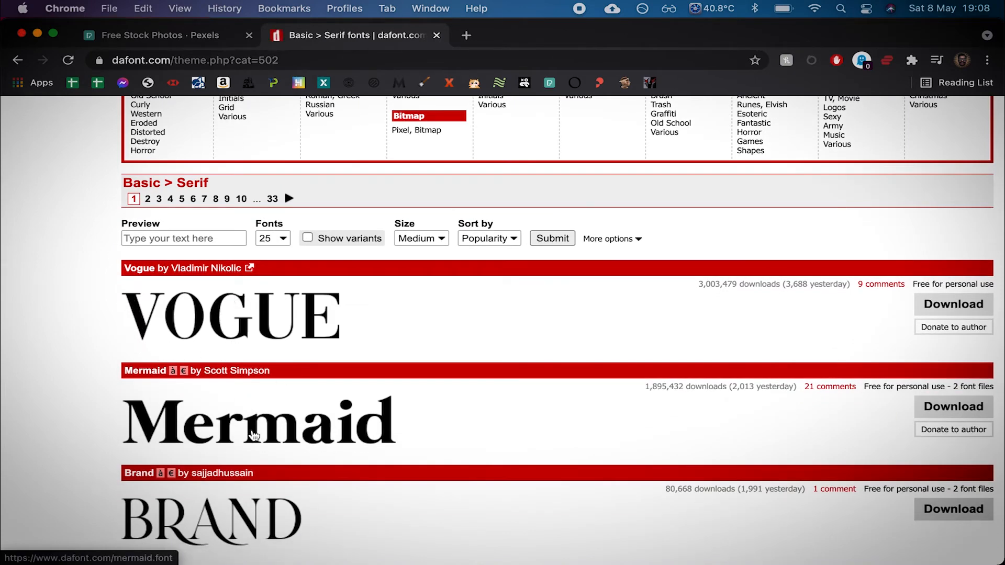
scroll(314, 461, down, 3)
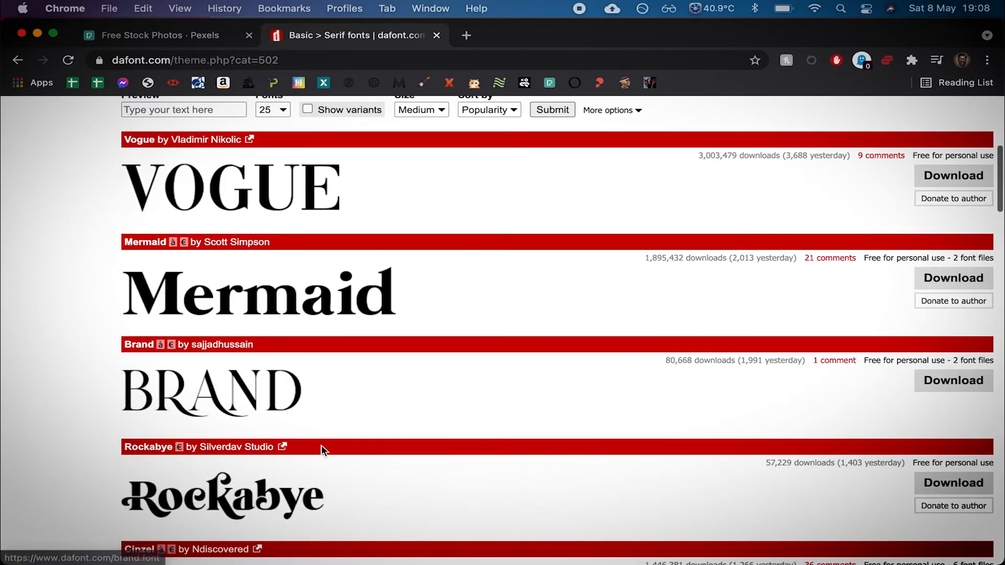
scroll(351, 413, up, 7)
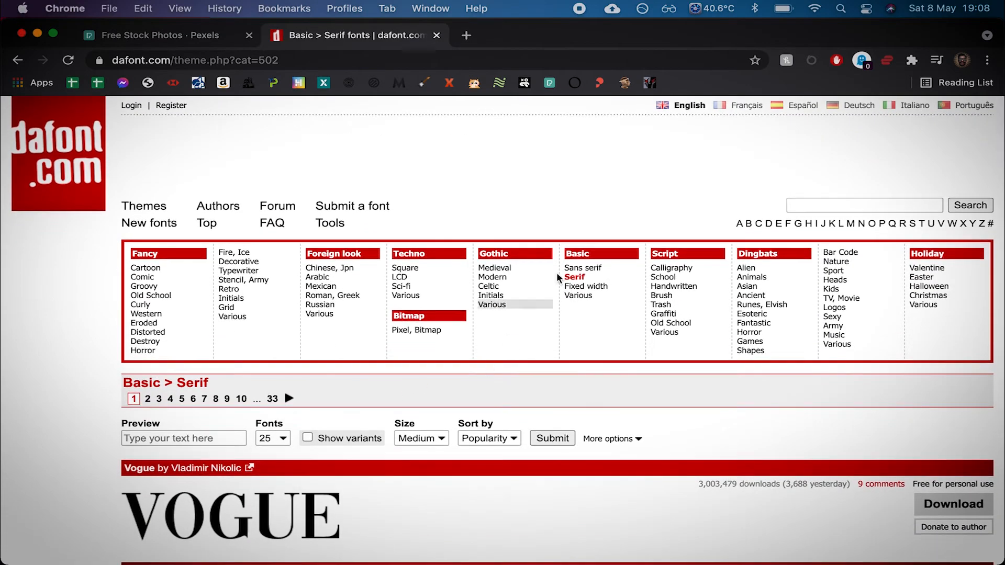
- Browse the Sans serif font category on DaFont
click(593, 269)
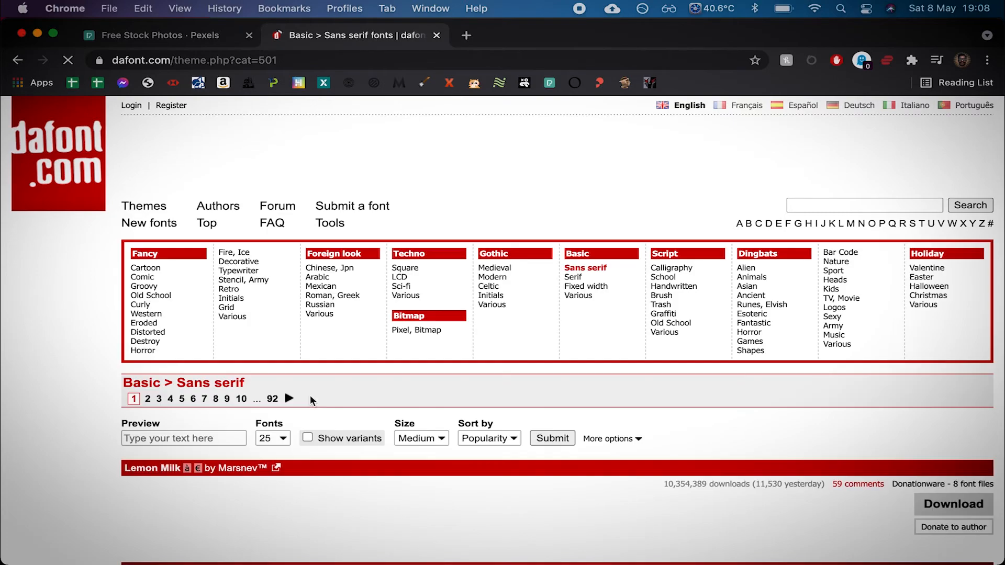
scroll(322, 402, down, 3)
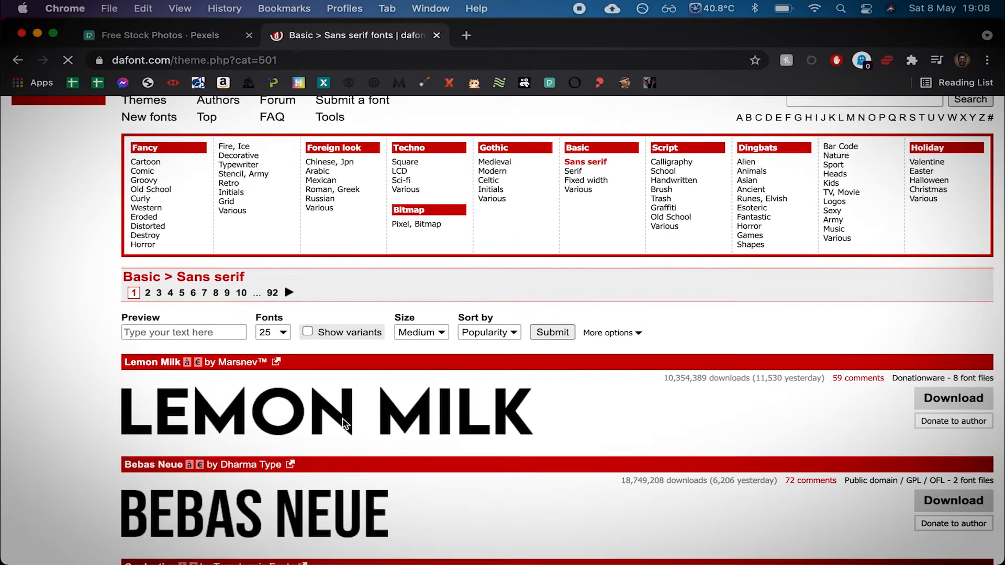
scroll(267, 413, down, 8)
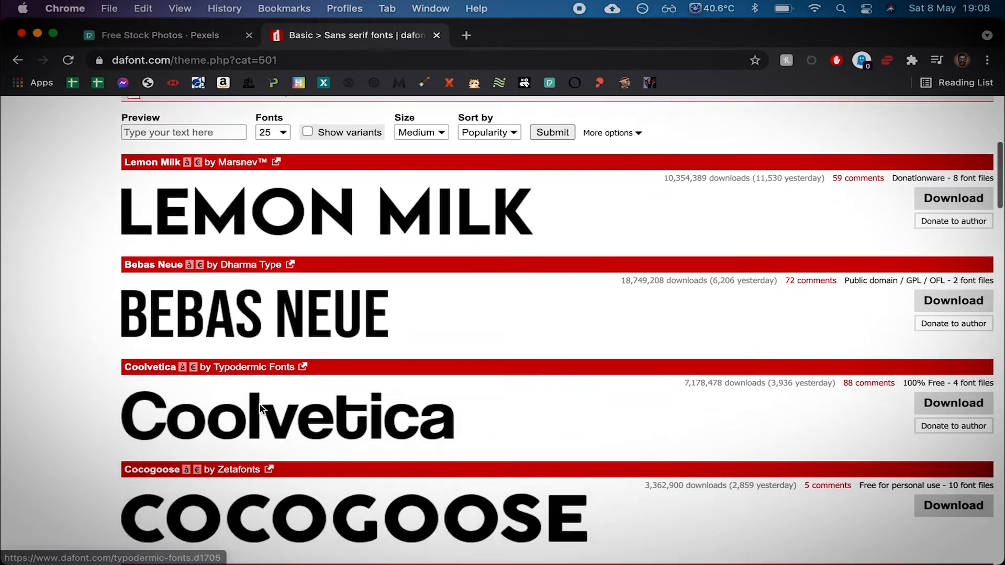
scroll(285, 397, down, 1)
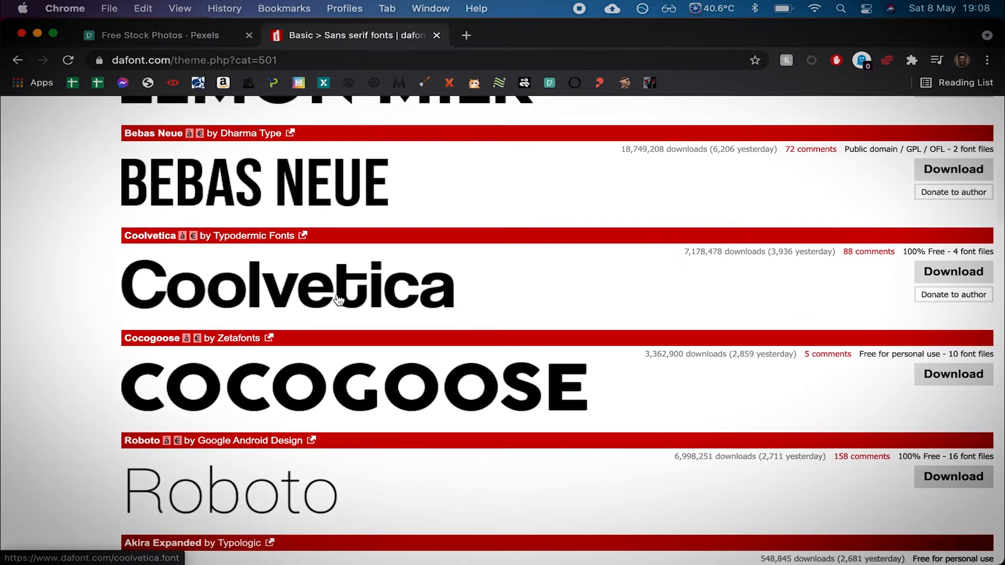
scroll(337, 299, down, 9)
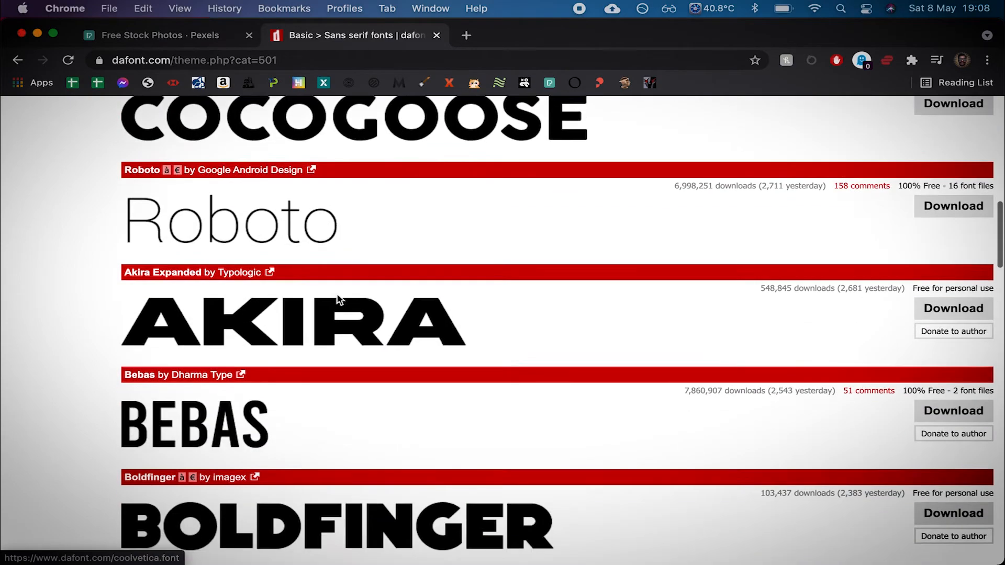
scroll(363, 332, down, 10)
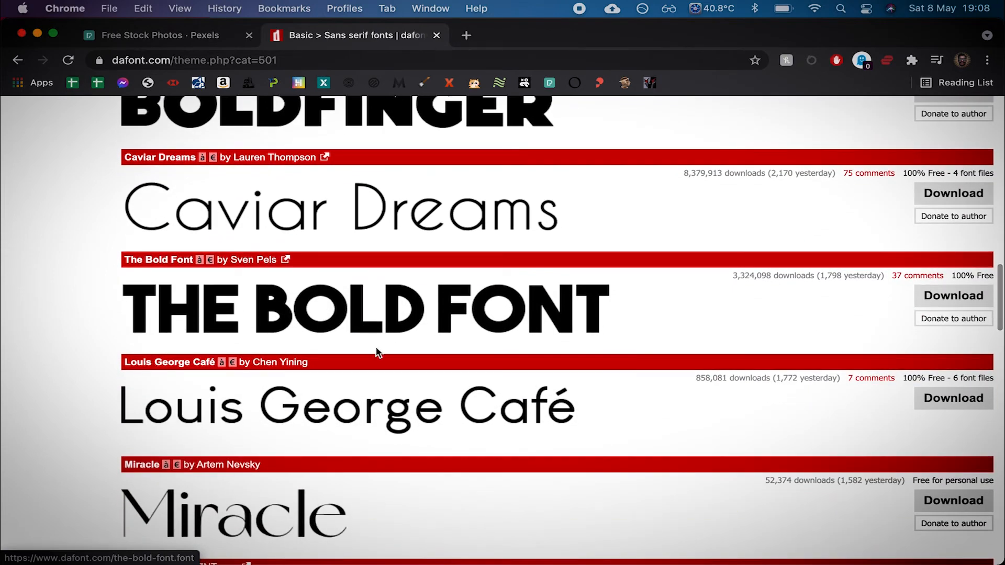
scroll(315, 320, down, 1)
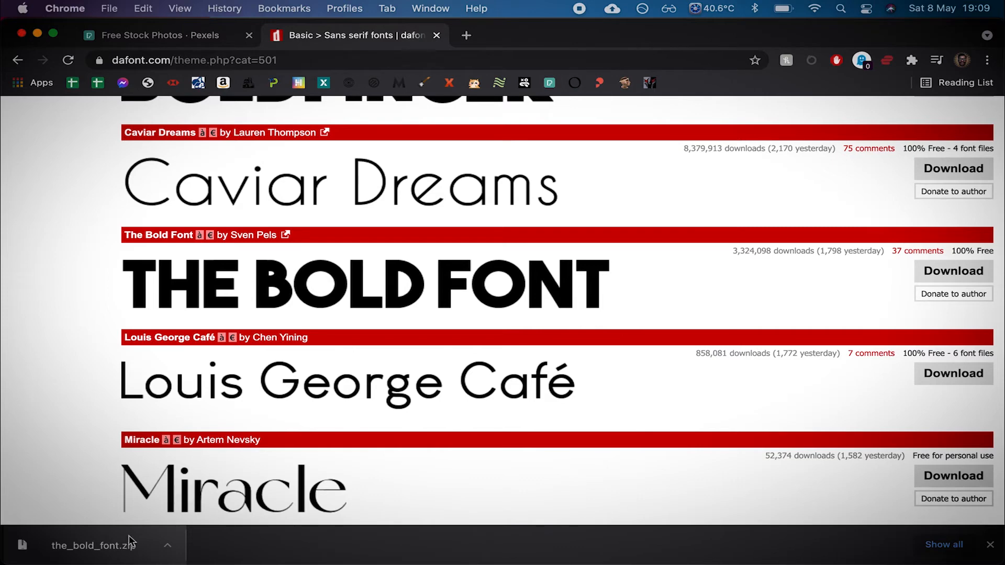
- Open the downloaded The Bold Font archive and install theboldfont.ttf, then close the font windows
click(115, 547)
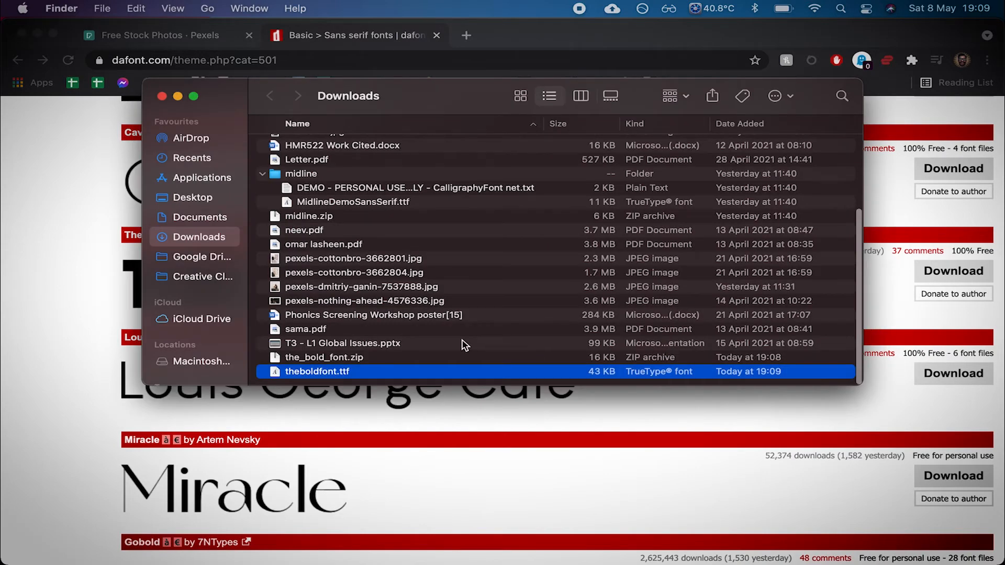
double_click(317, 371)
click(289, 439)
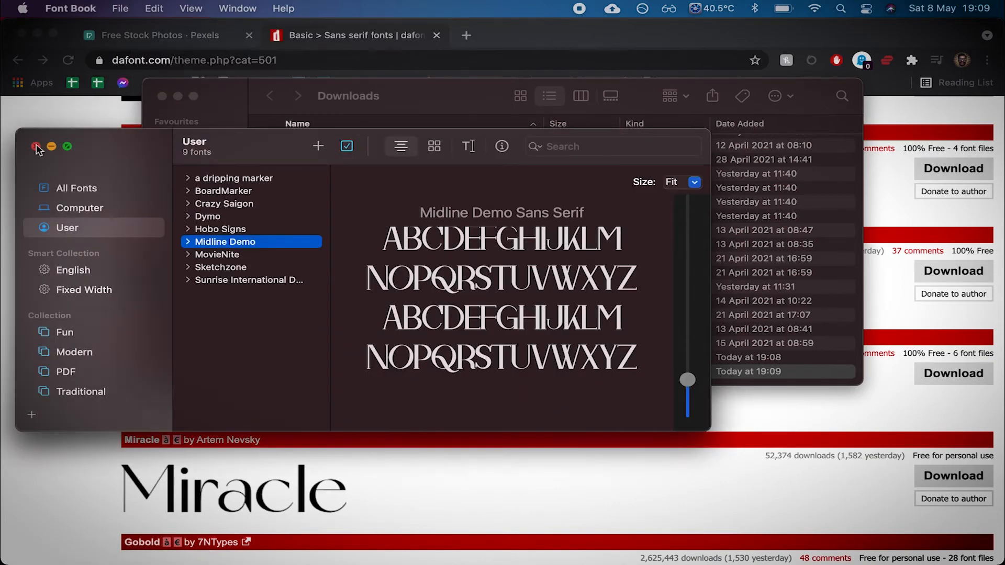
click(151, 85)
click(162, 97)
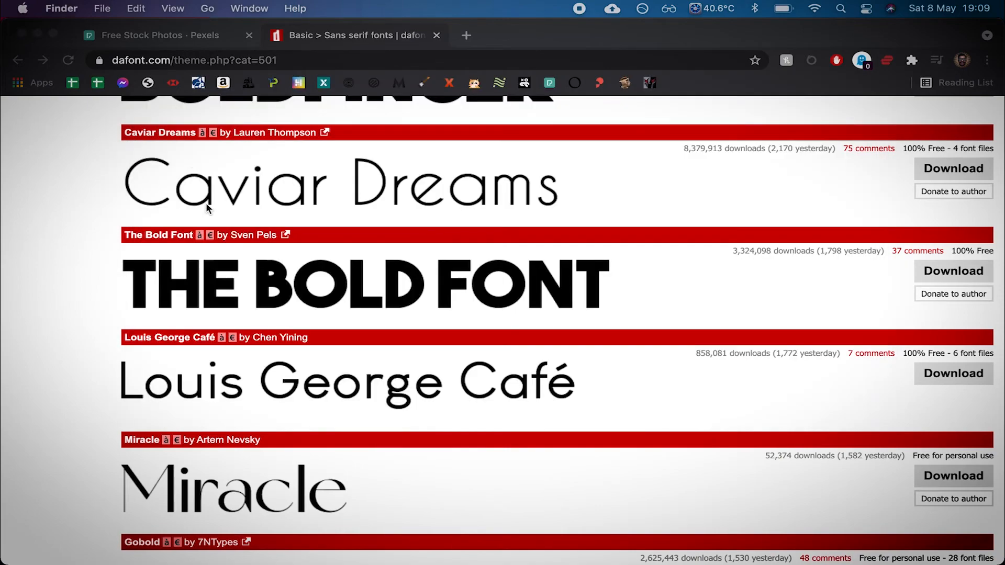
- Return to Photoshop and type the word TYPE on the blank page
key(ctrl+Right)
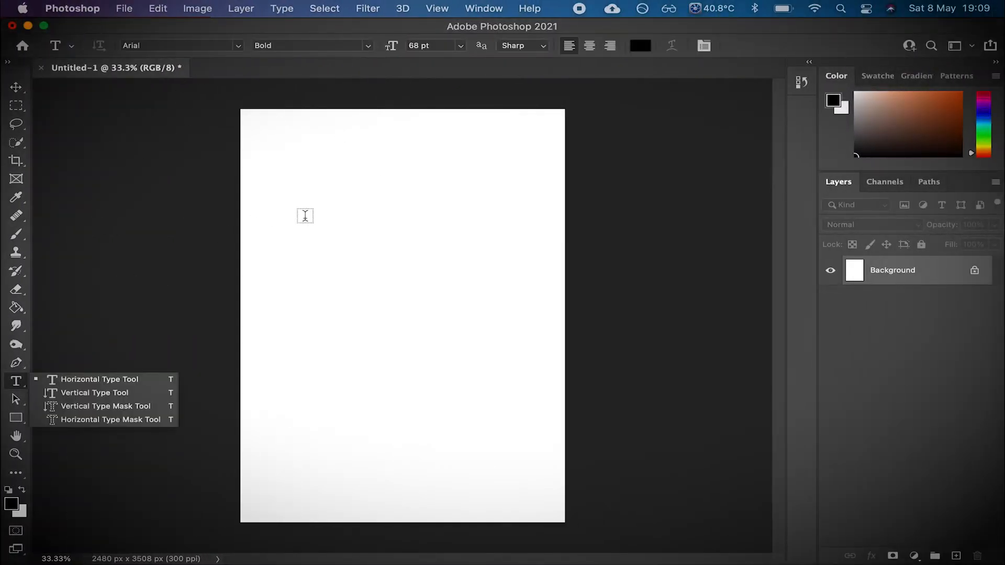
click(304, 215)
text(TYPE)
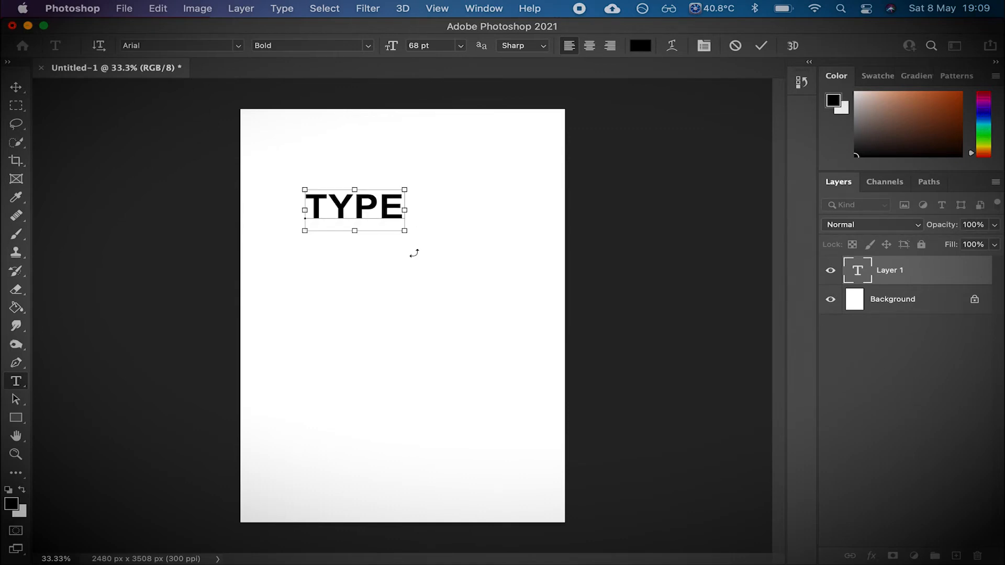
- Select all the text and change its font to The Bold Font
key(super+a)
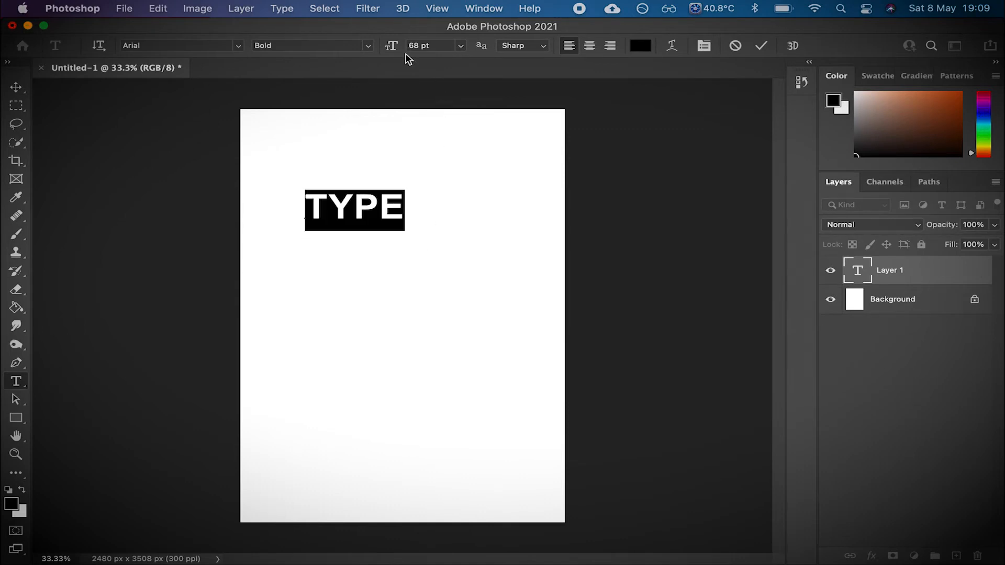
click(236, 46)
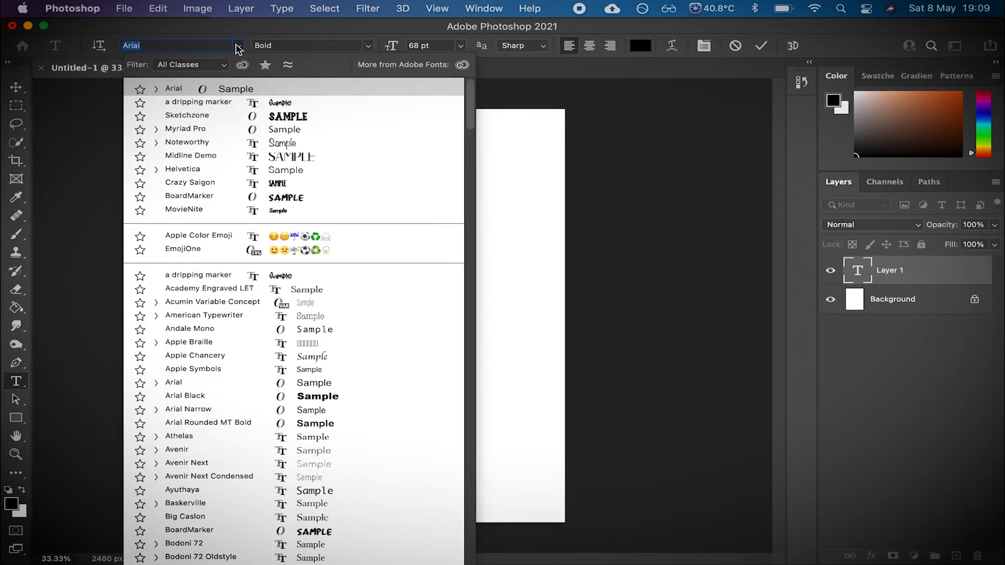
text(the)
key(Return)
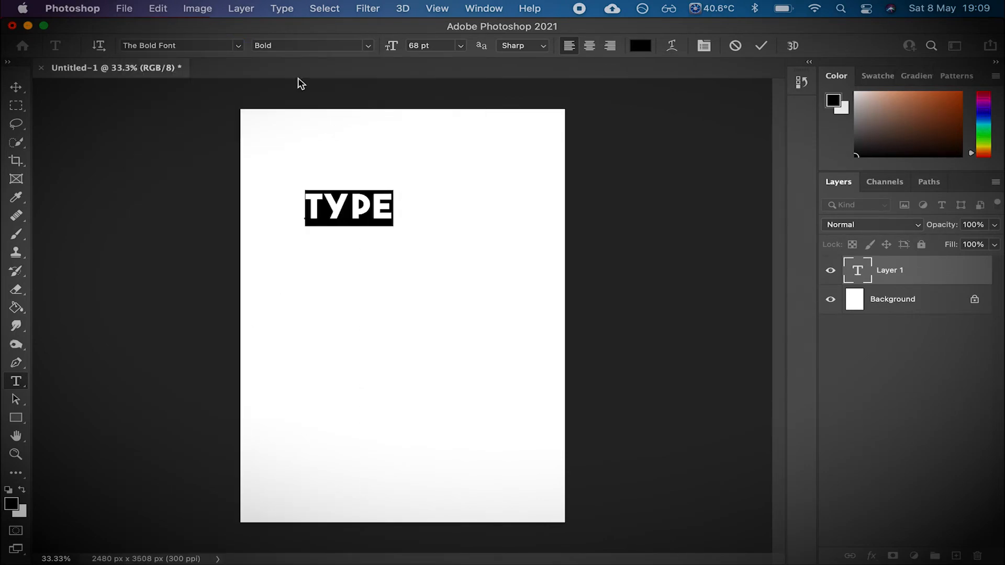
- Set the text's font size to 250 pt
click(461, 46)
click(440, 48)
text(125)
key(Return)
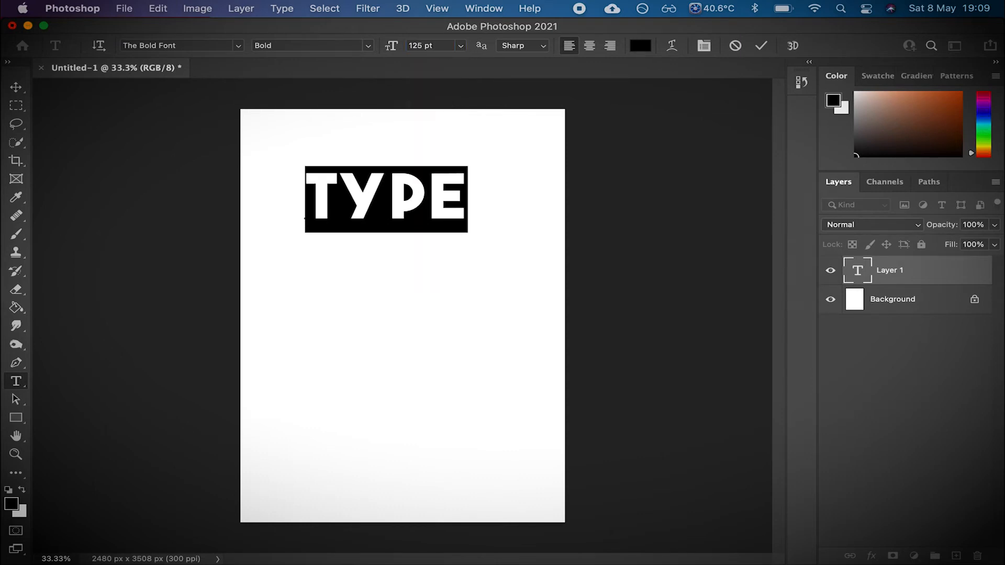
drag(439, 46, 377, 47)
text(2)
key(Return)
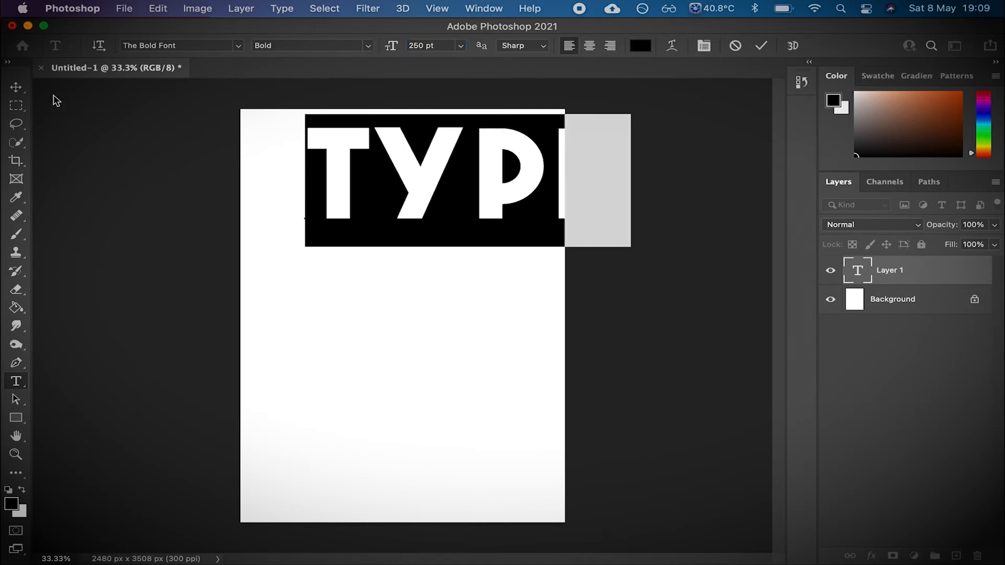
- Move the TYPE text to the page's upper-left corner
click(15, 87)
drag(442, 162, 372, 181)
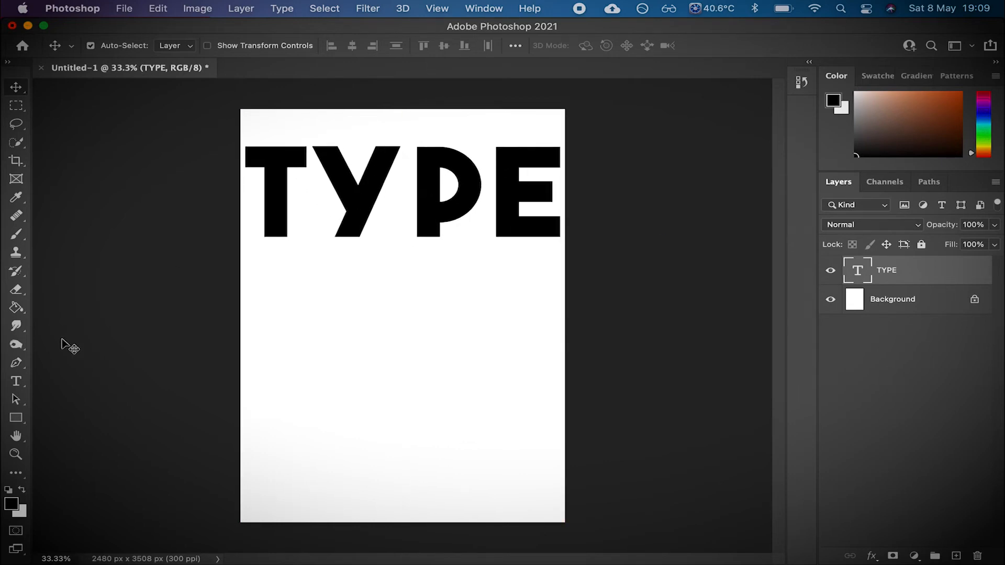
- Tighten the kerning between the Y and P, then between the T and Y
click(16, 381)
click(406, 191)
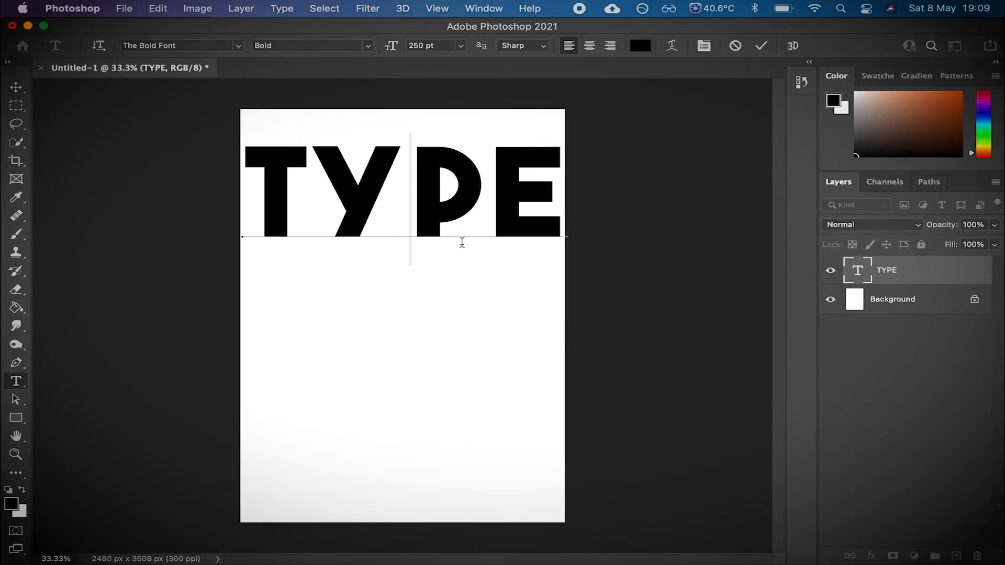
key(alt+Left)
key(alt+Left)
key(alt+Left)
key(alt+Left)
key(alt+Left)
key(alt+Left)
key(alt+Left)
key(alt+Left)
key(alt+Left)
key(alt+Left)
key(Left)
key(Left)
key(Left)
key(alt+Left)
key(alt+Left)
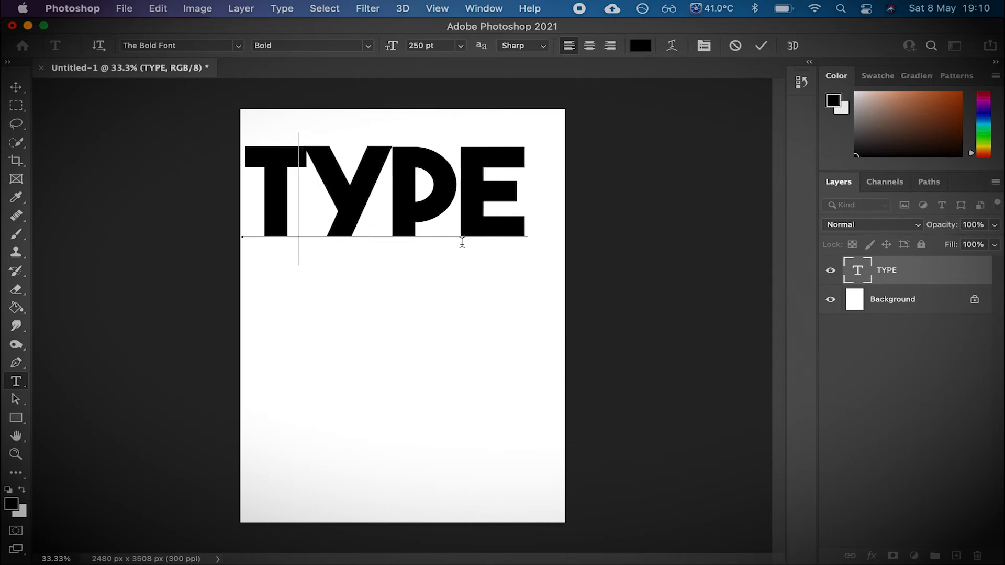
- Tighten the kerning between T and Y further, then fine-tune the spacing between Y and P
key(alt+Left)
key(alt+Left)
key(alt+Left)
key(alt+Left)
key(alt+Left)
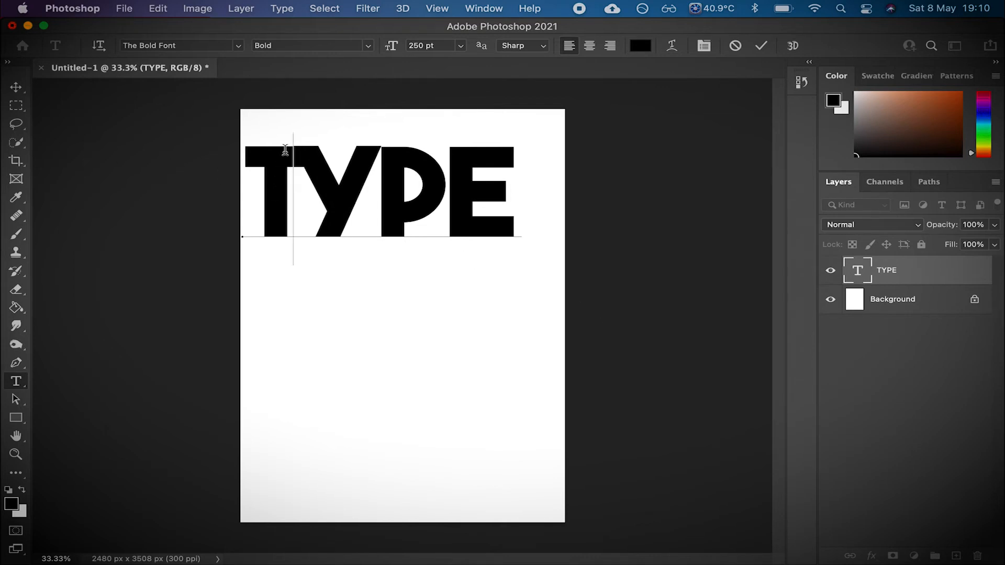
click(382, 166)
key(alt+Left)
key(alt+Left)
key(alt+Left)
key(alt+Left)
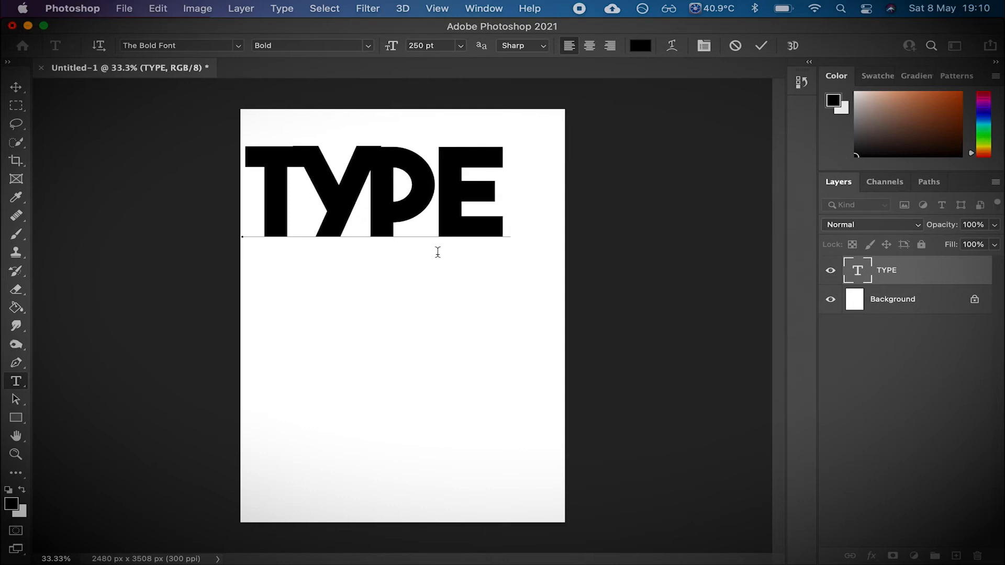
key(alt+Right)
key(alt+Right)
key(alt+Right)
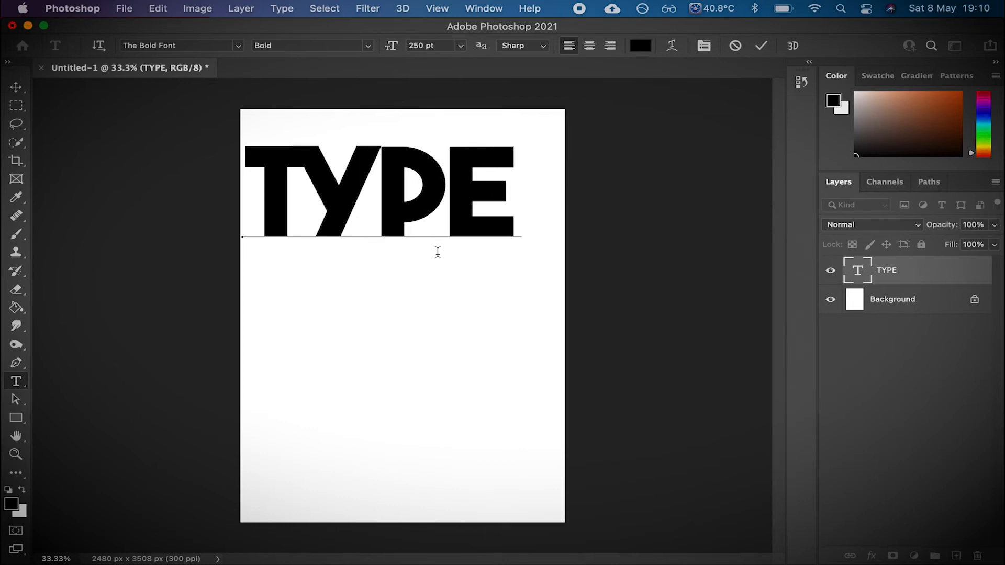
key(alt+Left)
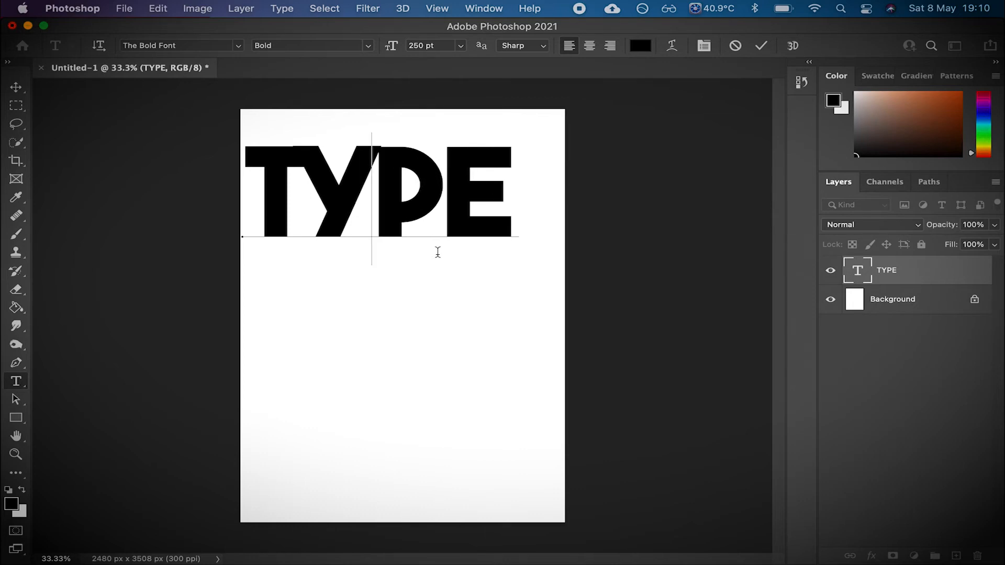
- Switch to the Move tool and shift the TYPE text slightly to the right
click(19, 89)
drag(340, 195, 365, 193)
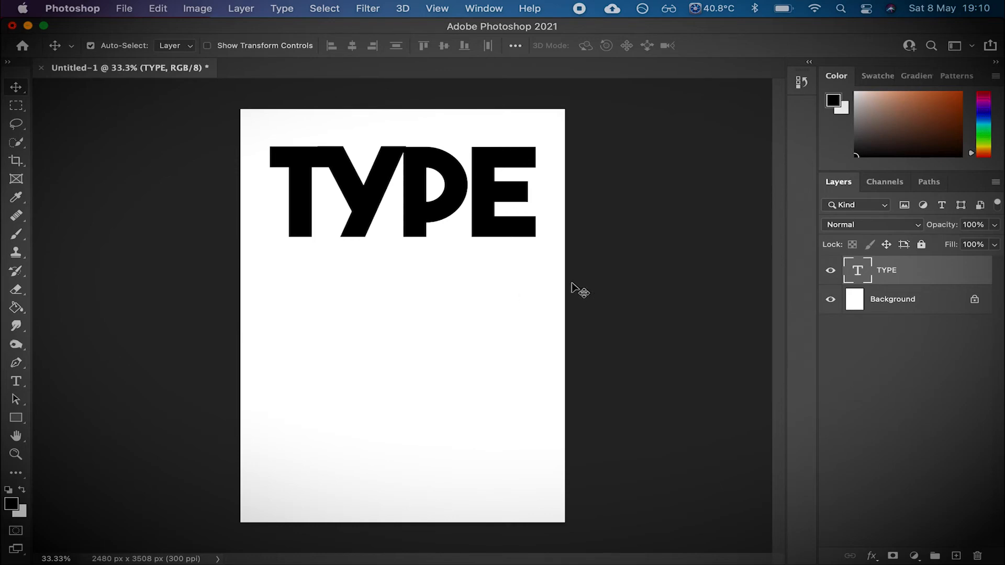
- Switch to the browser and download the purple wisteria photo from Pexels, closing the thank-you dialog
key(ctrl+Left)
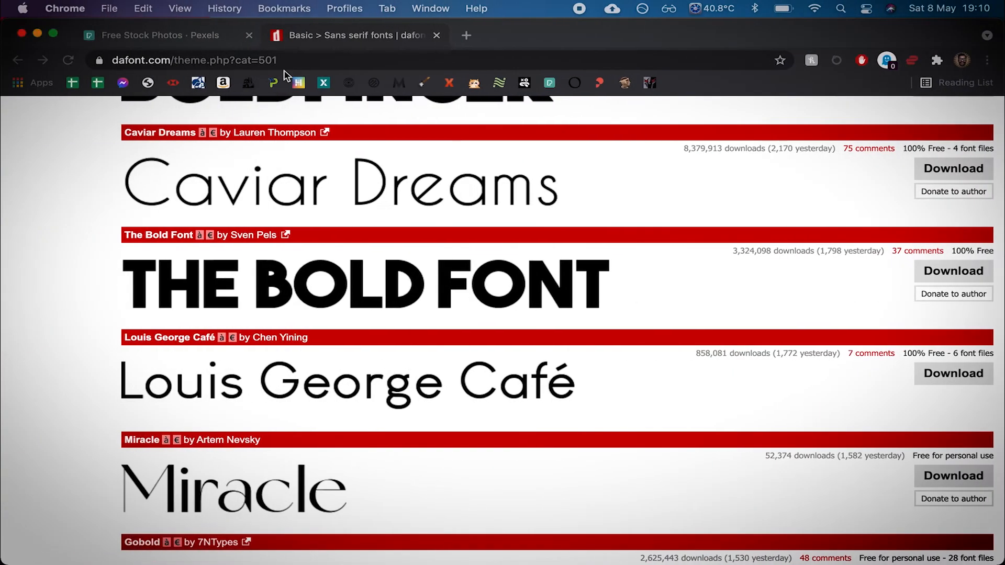
click(186, 35)
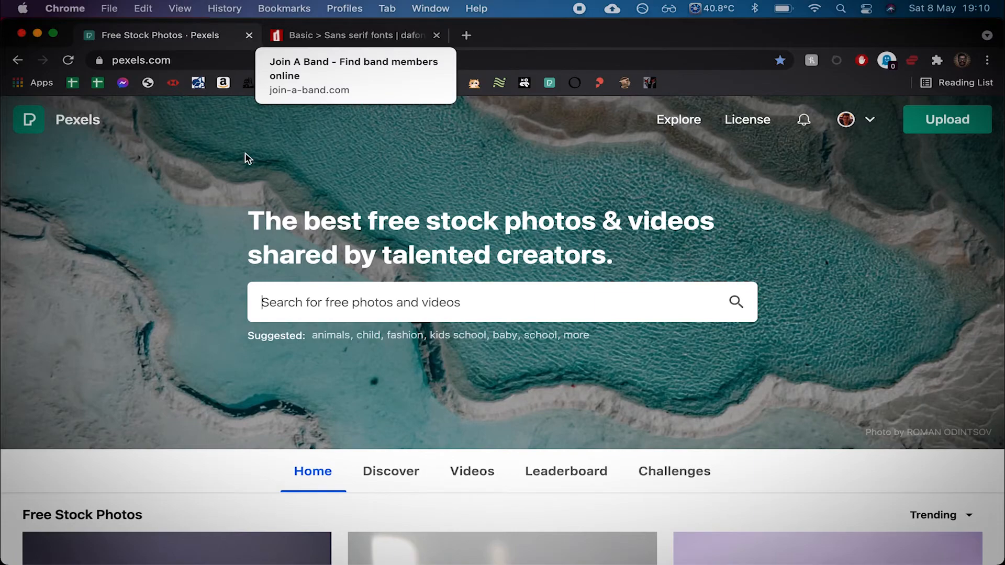
scroll(524, 262, down, 10)
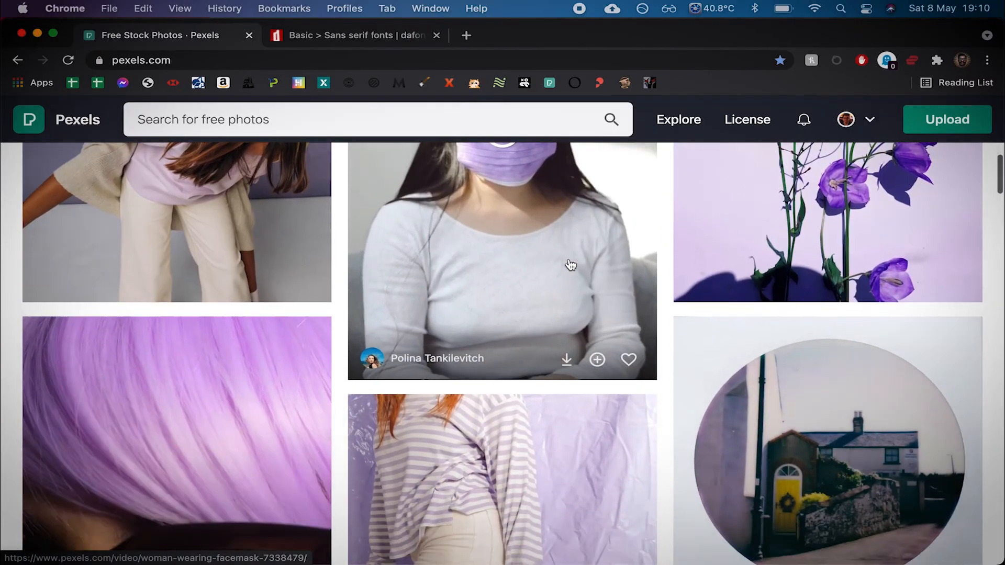
scroll(571, 265, down, 15)
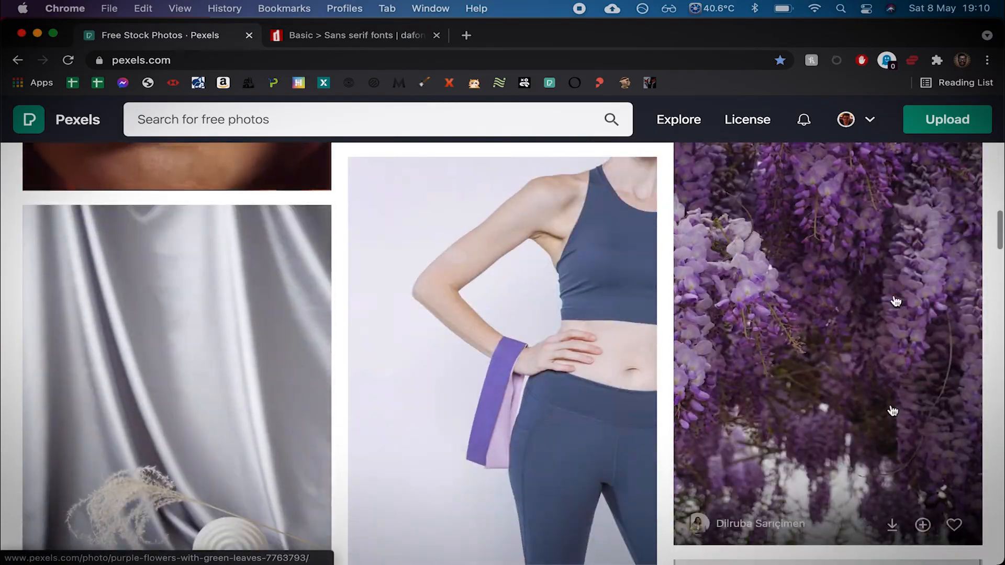
click(892, 525)
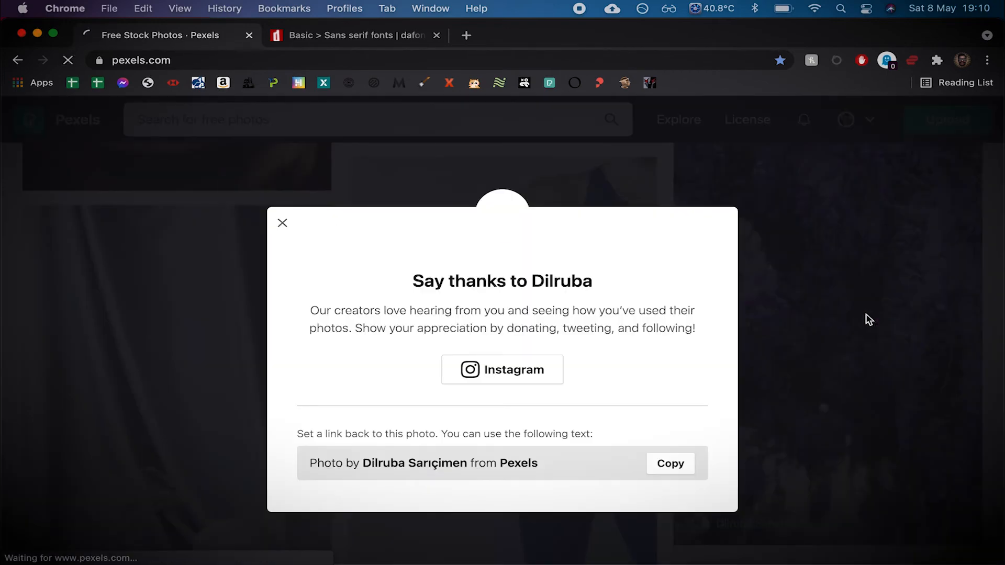
click(283, 223)
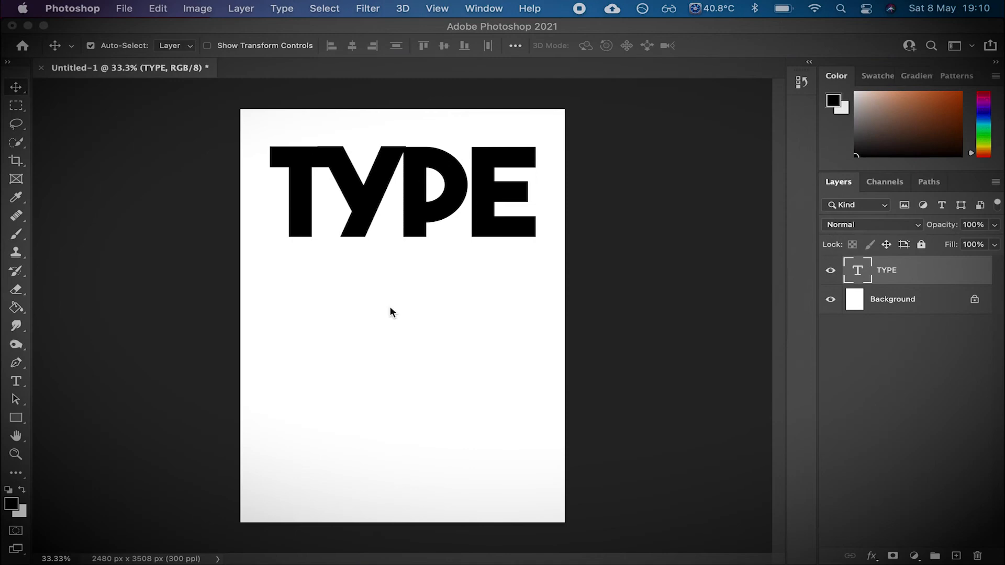
- Place the downloaded wisteria photo into the document and scale it up to cover the whole page
mouse_move(893, 561)
click(913, 548)
drag(910, 483, 530, 395)
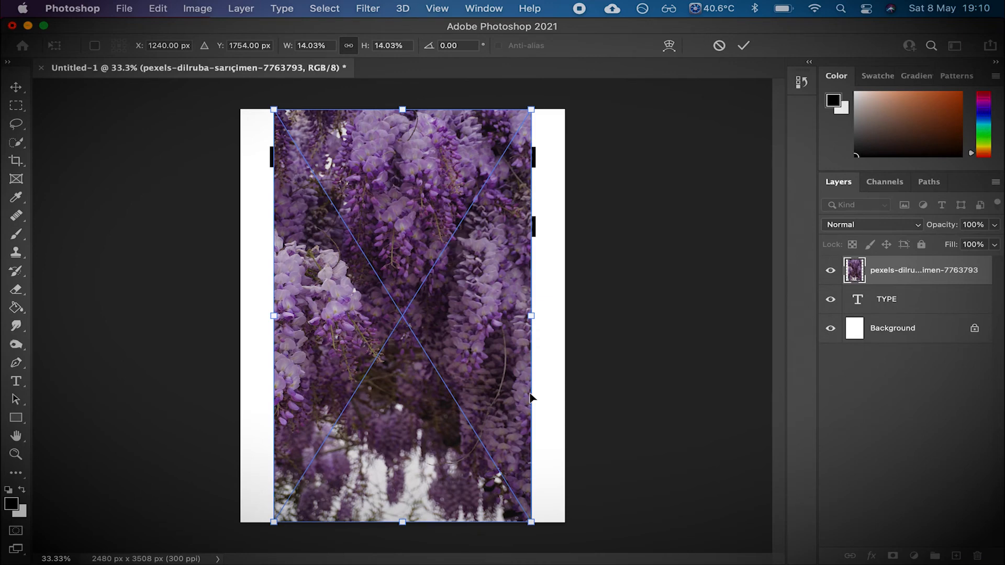
drag(532, 107, 657, 37)
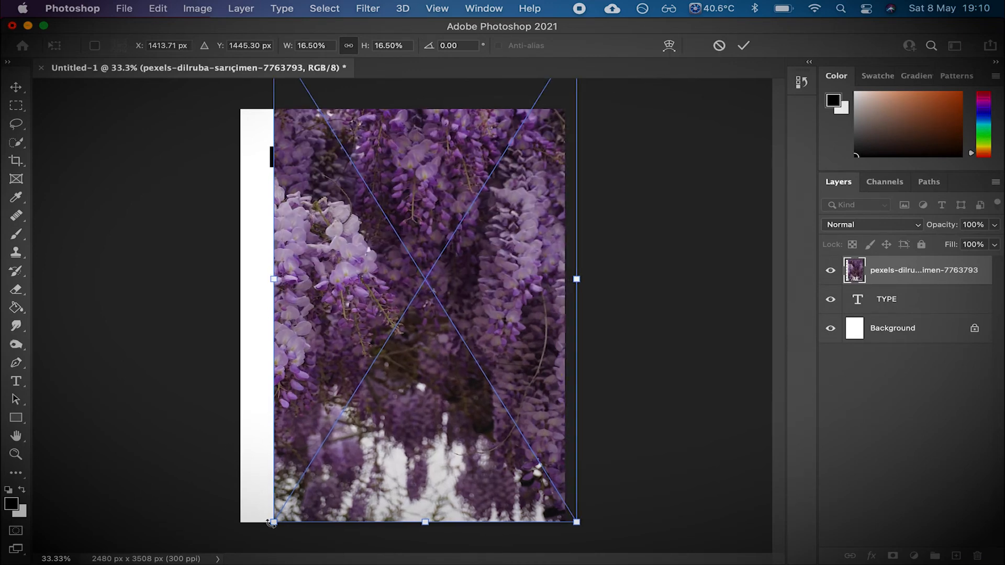
drag(244, 528, 194, 551)
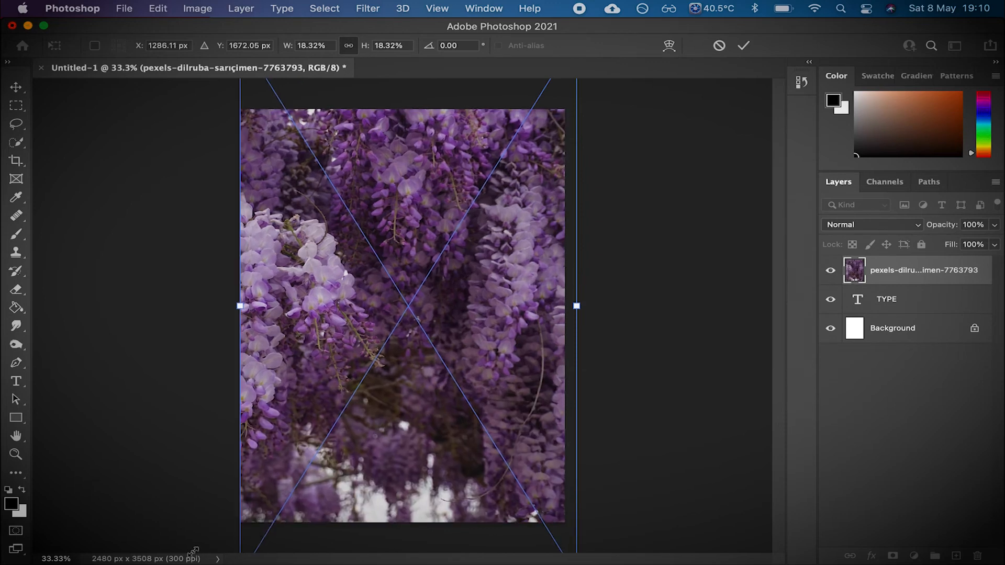
key(Return)
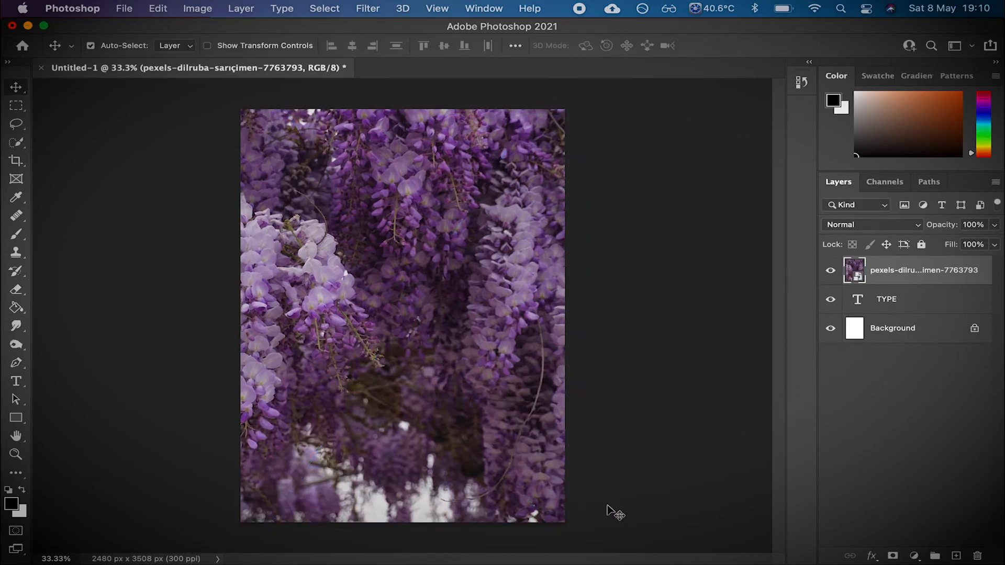
- Move the TYPE layer above the wisteria photo layer
click(930, 306)
drag(894, 302, 898, 266)
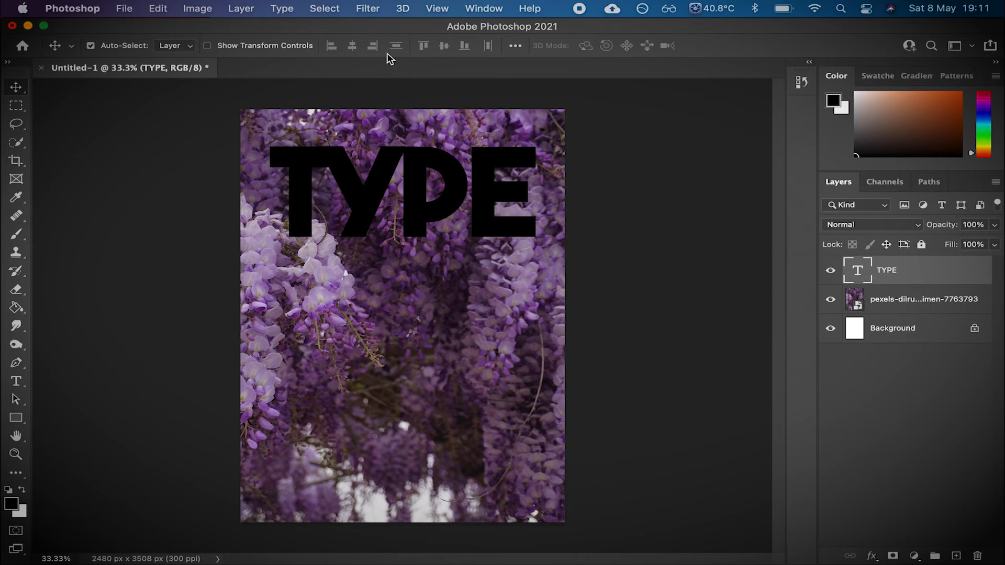
- Add a new black (000000) Solid Color fill layer
click(239, 9)
mouse_move(285, 178)
click(507, 178)
click(636, 261)
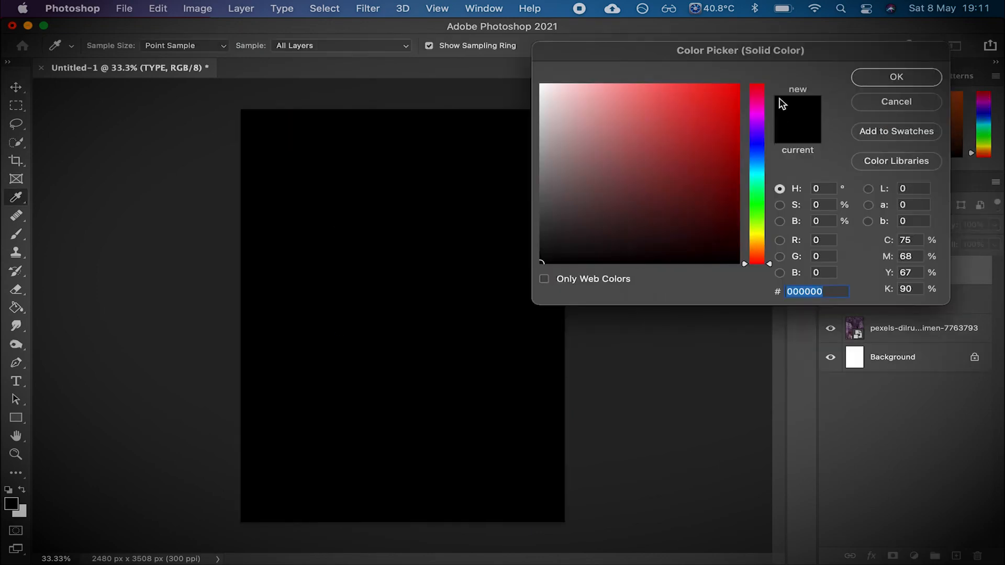
click(924, 78)
- Move the TYPE layer above the Color Fill layer and hide the fill layer
drag(910, 304, 910, 270)
click(930, 410)
click(830, 299)
- Load the TYPE text's pixels as a selection and show the fill layer again
click(859, 273)
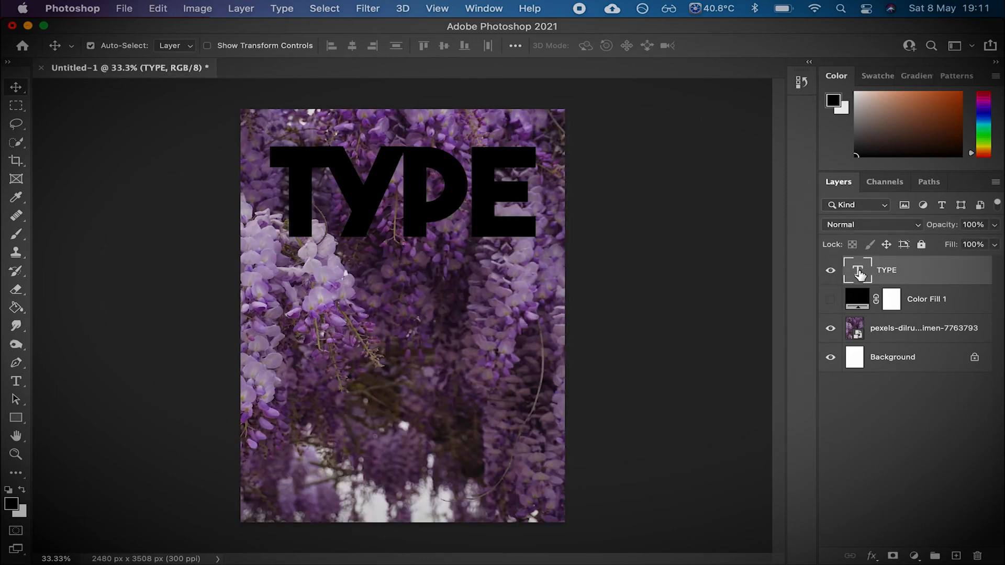
right_click(859, 271)
right_click(859, 271)
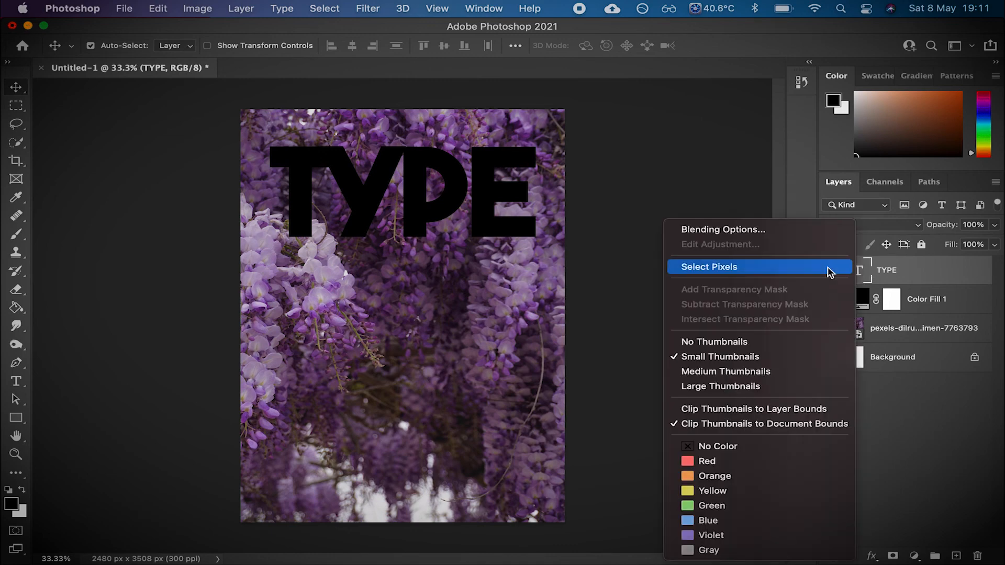
click(796, 266)
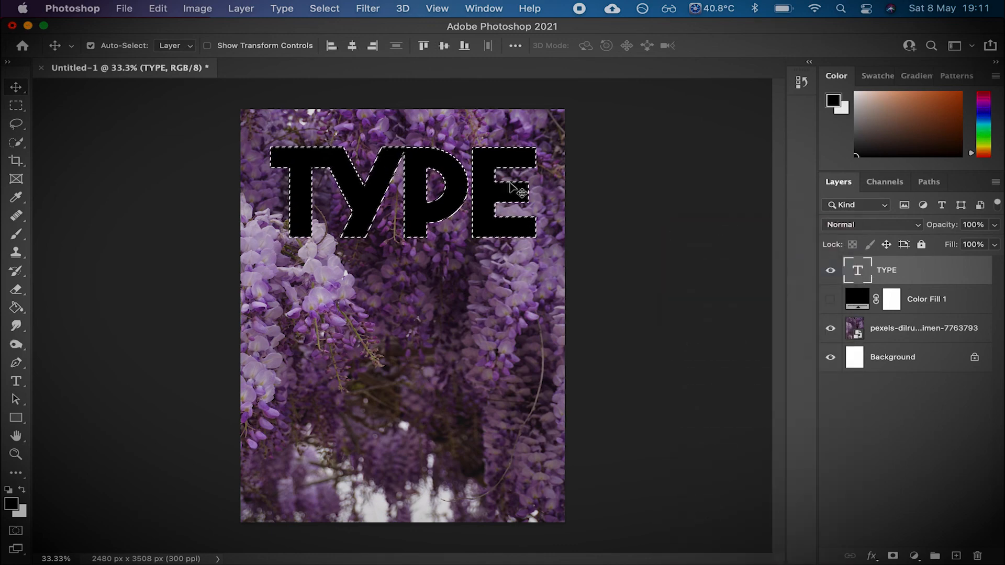
click(830, 299)
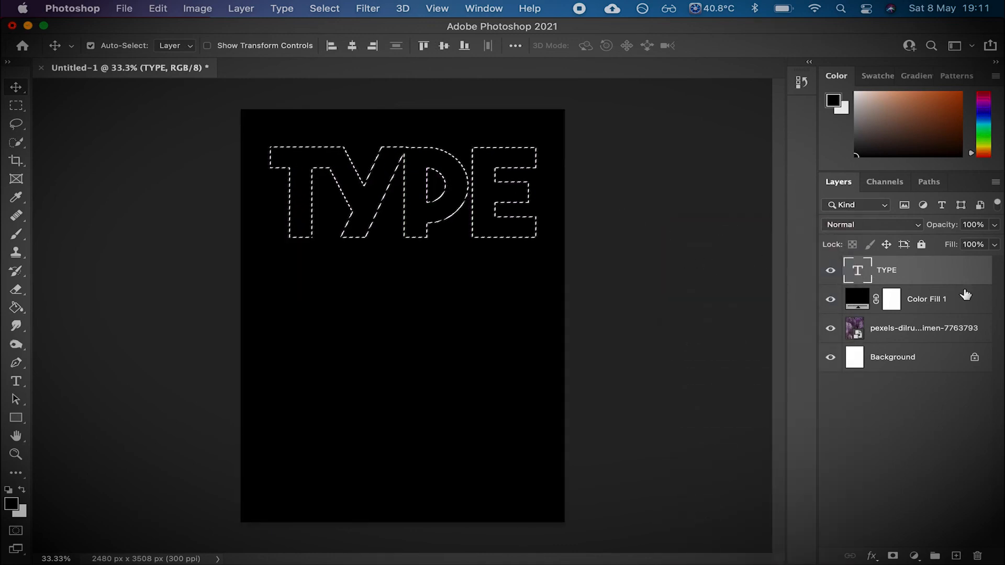
- Try to delete the selected letter shapes from the Color Fill layer
key(super+d)
click(942, 300)
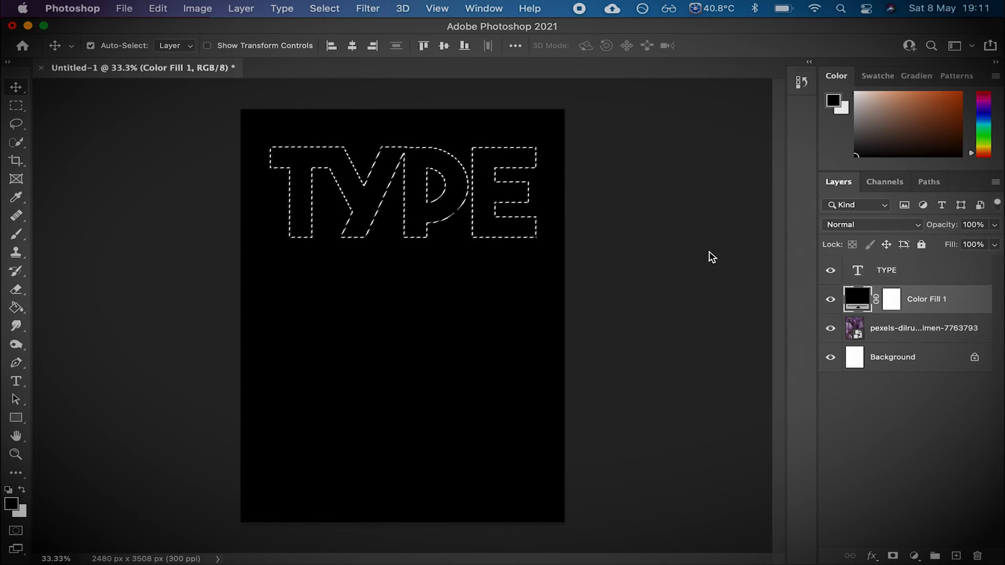
key(Delete)
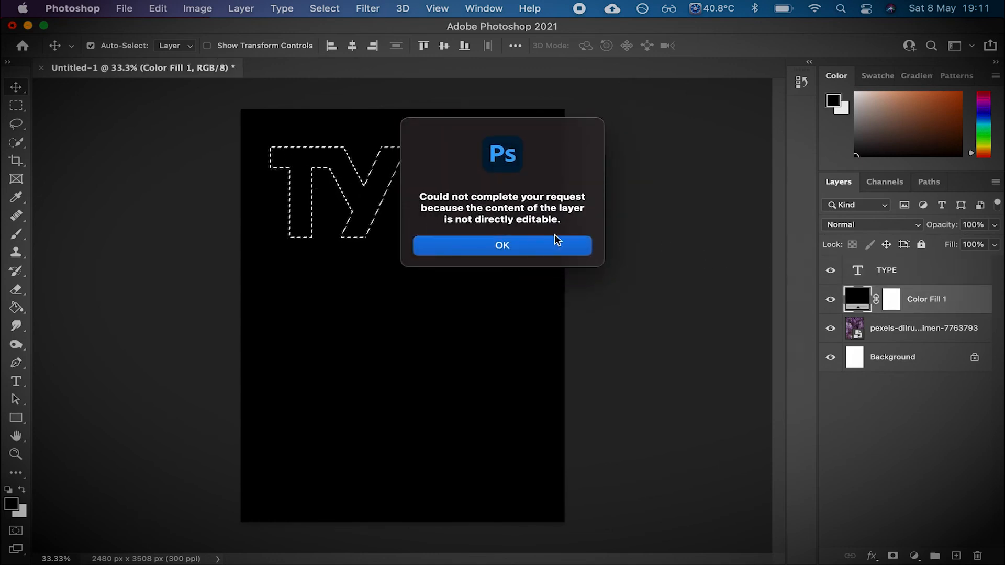
click(534, 242)
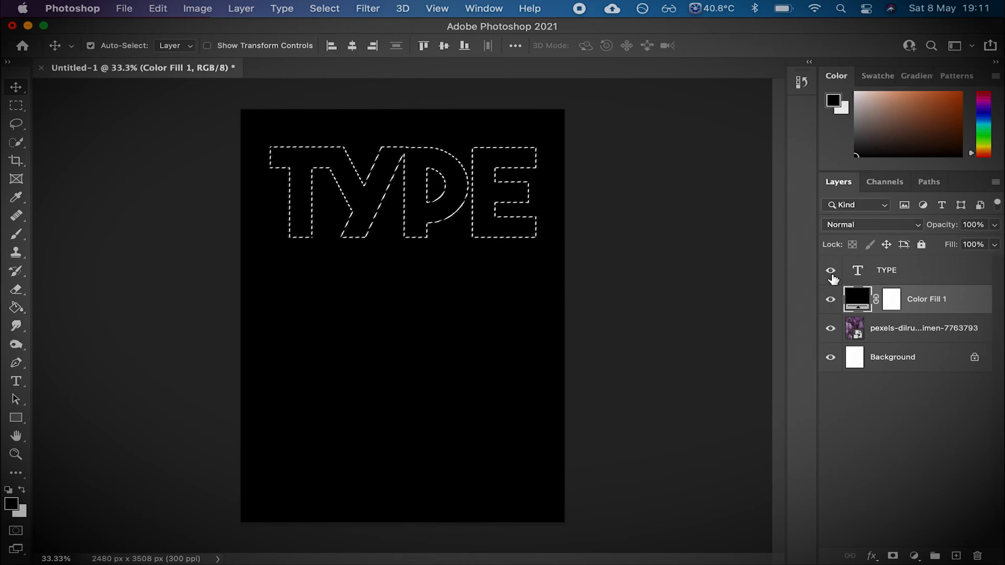
- Rasterize the Color Fill layer
click(830, 302)
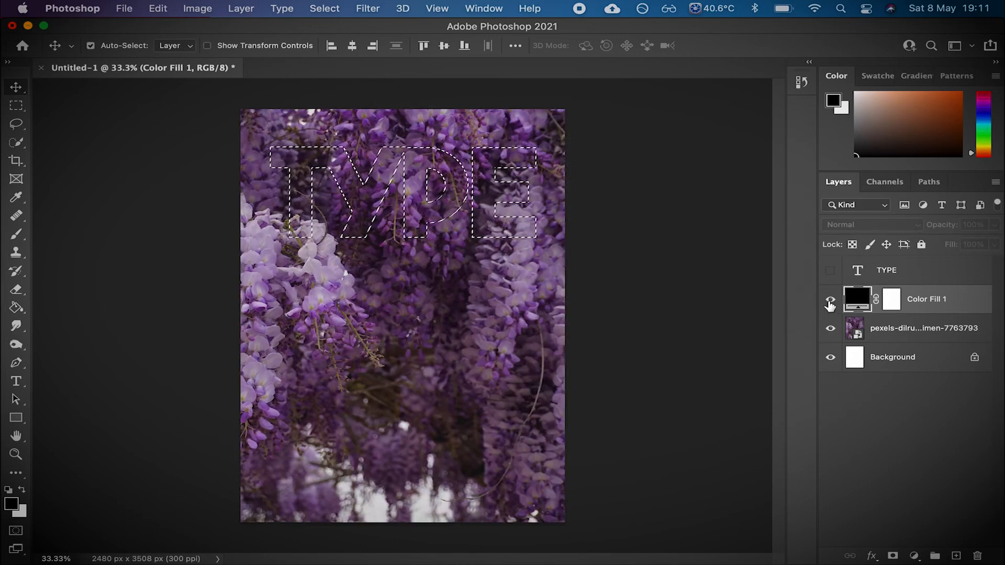
click(831, 302)
click(911, 277)
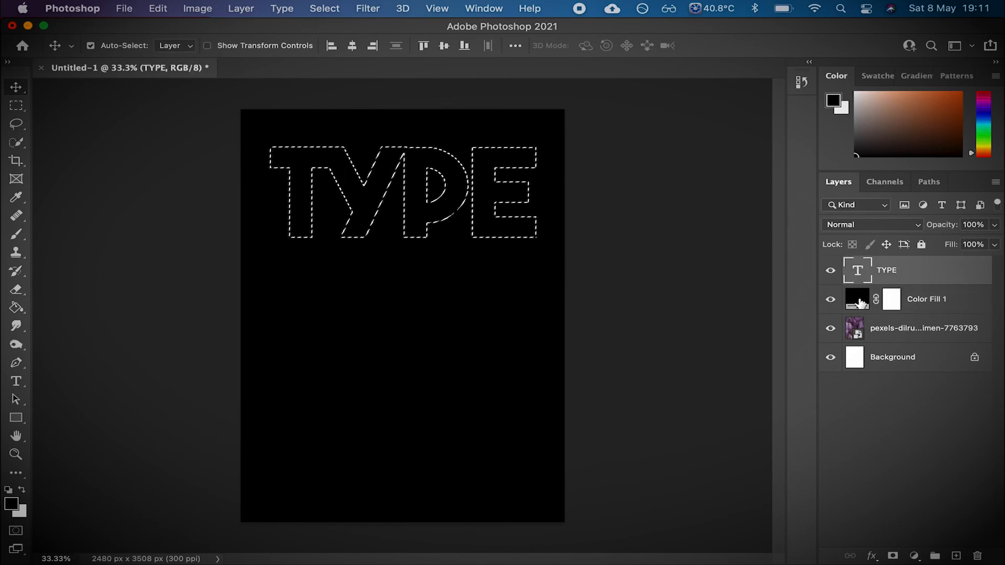
right_click(859, 300)
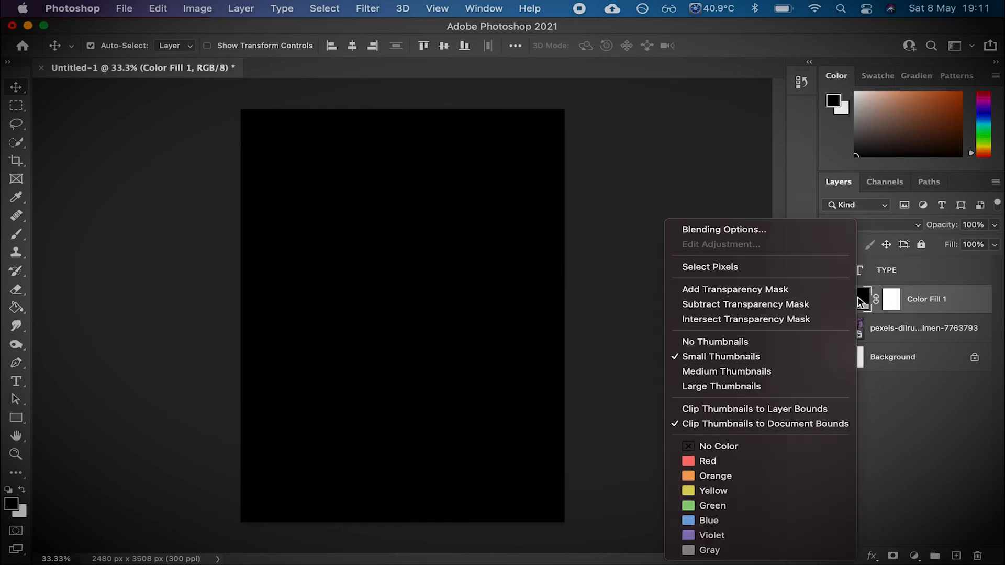
right_click(937, 309)
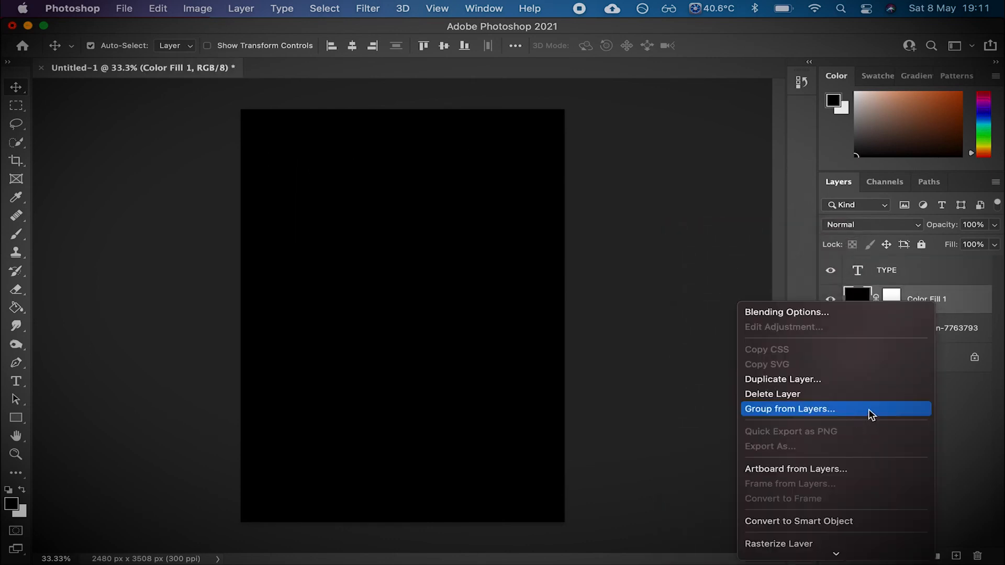
scroll(884, 469, down, 5)
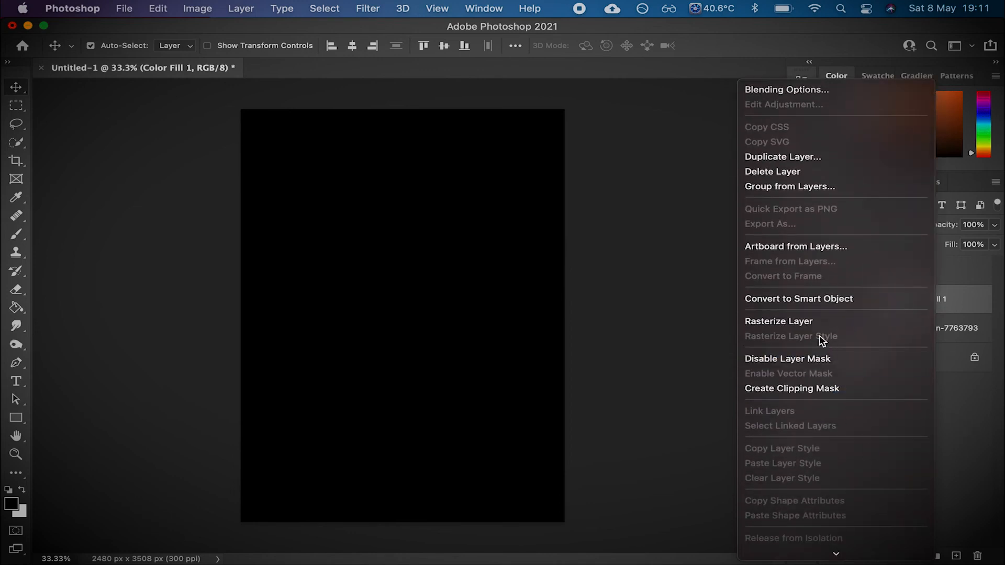
click(814, 321)
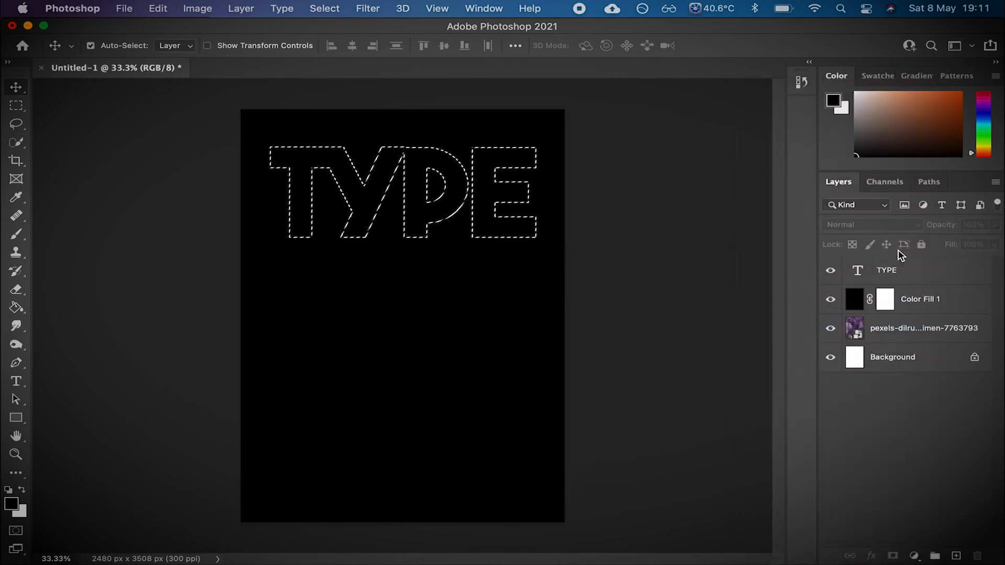
- Cut the selected letter shapes out of the fill layer and hide the TYPE layer
click(927, 301)
key(super+x)
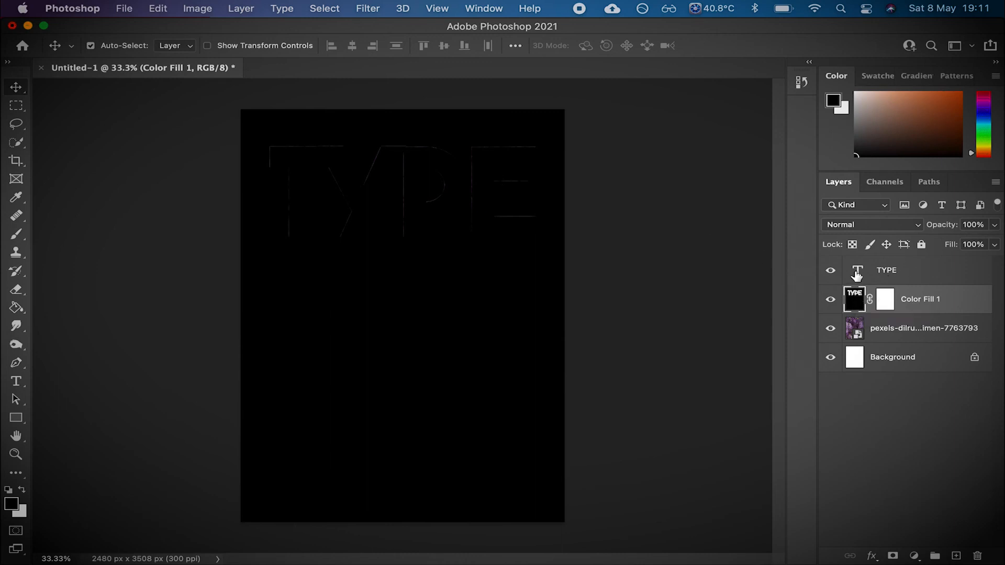
click(829, 271)
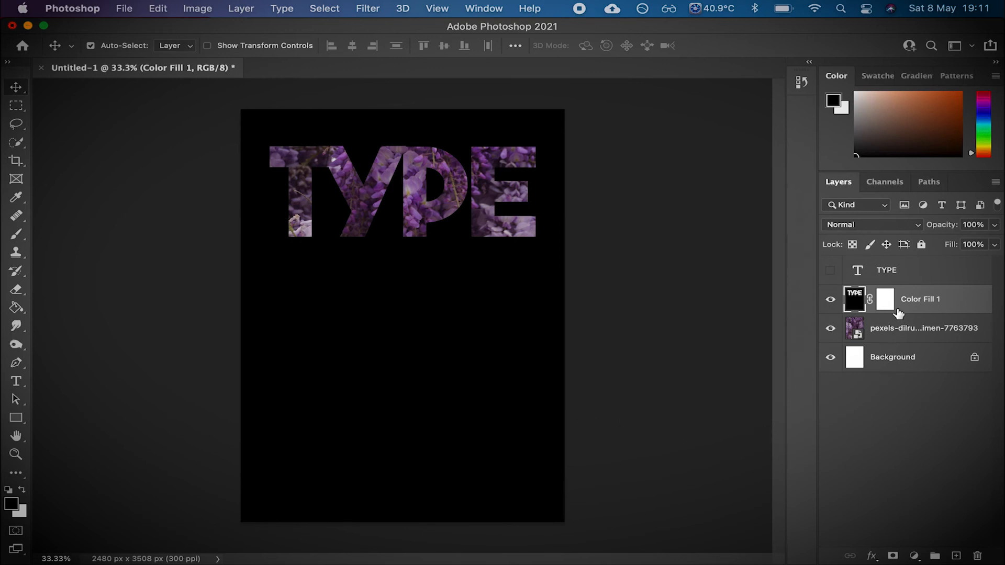
click(896, 270)
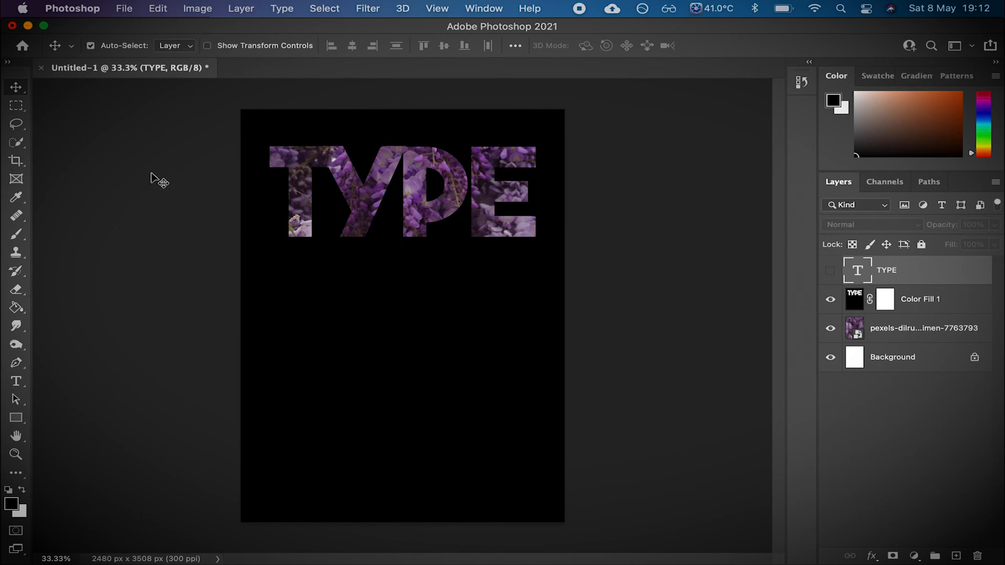
- Switch to Chrome and search the web for best free font in a new tab
key(ctrl+Left)
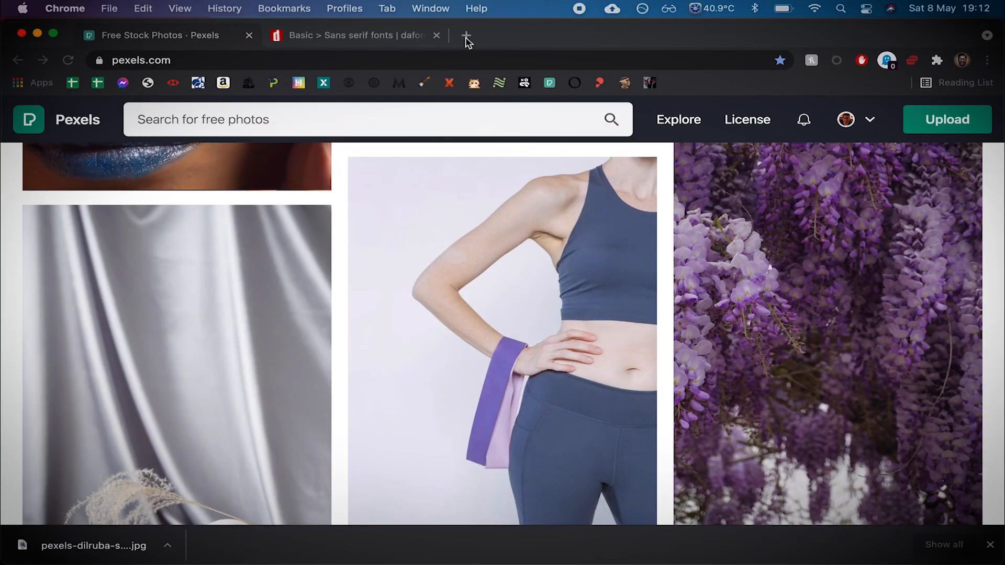
click(465, 36)
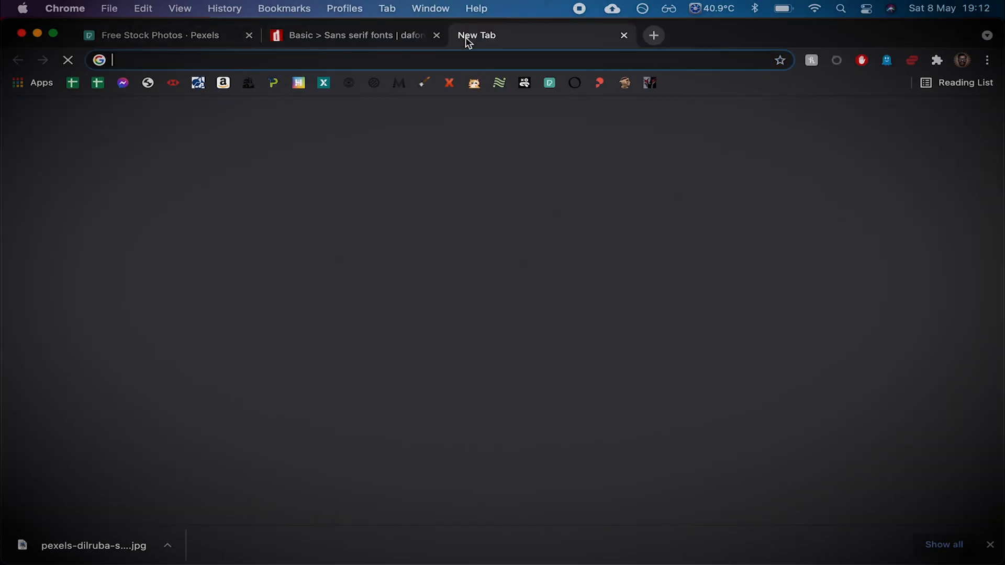
text(best free font)
key(Return)
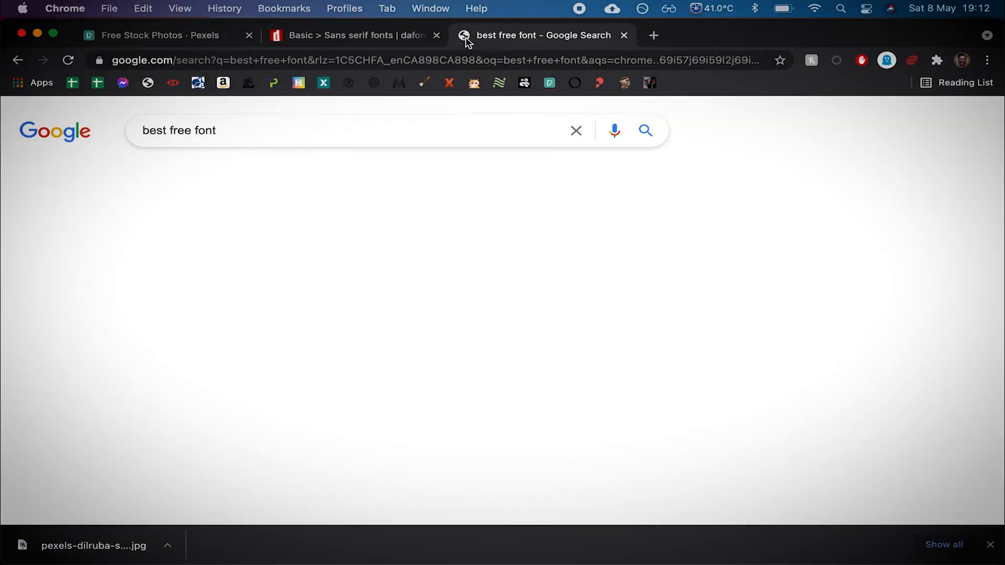
- Open the Creative Bloq article on the best free fonts for designers, browse its font list, and return to Photoshop
scroll(392, 387, down, 3)
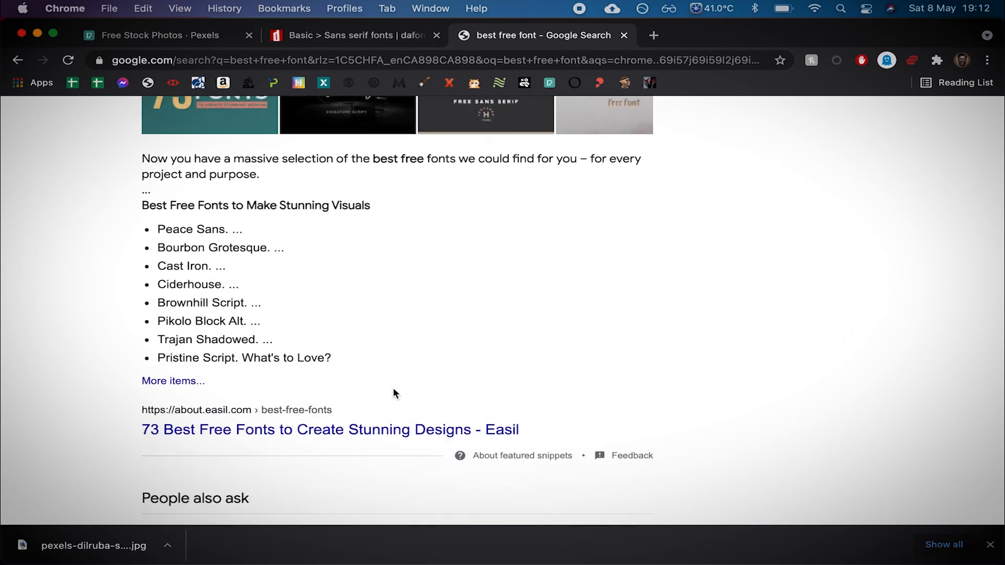
scroll(366, 385, down, 6)
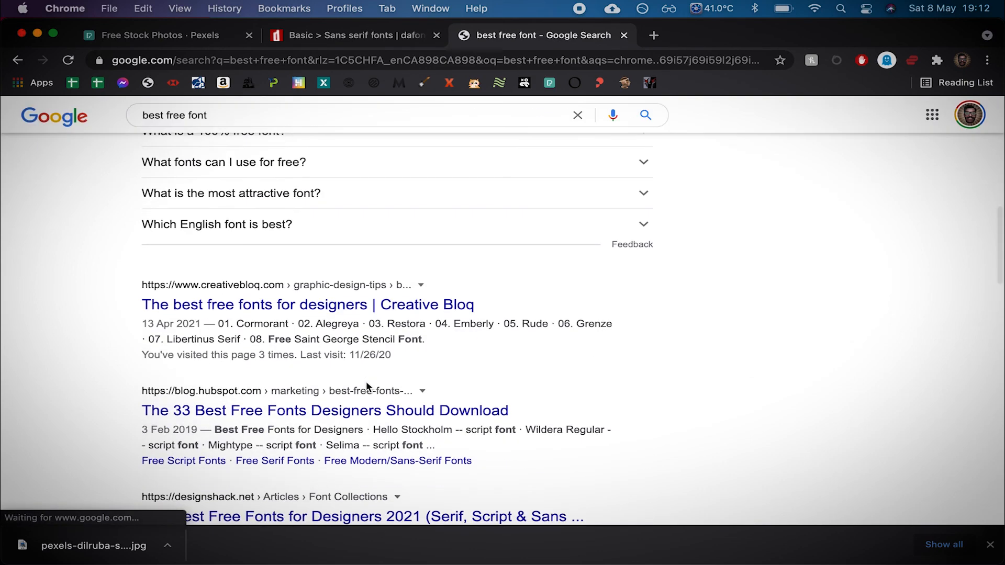
click(292, 310)
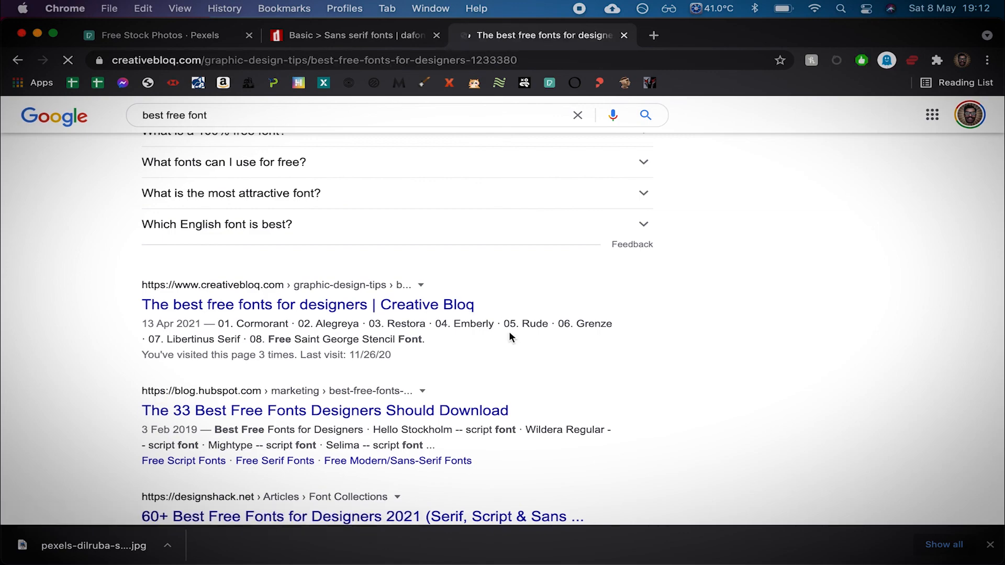
scroll(568, 347, down, 10)
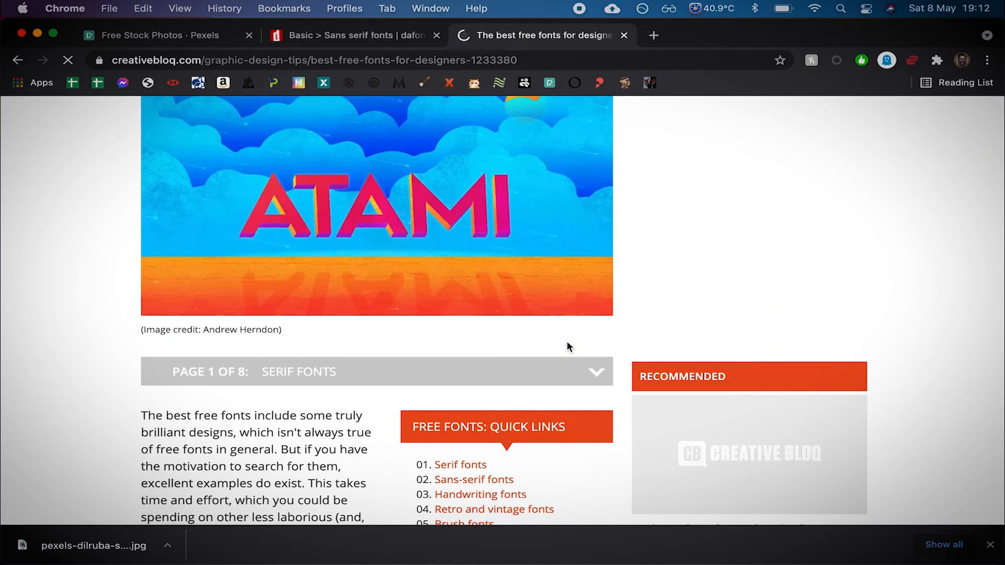
scroll(464, 384, down, 15)
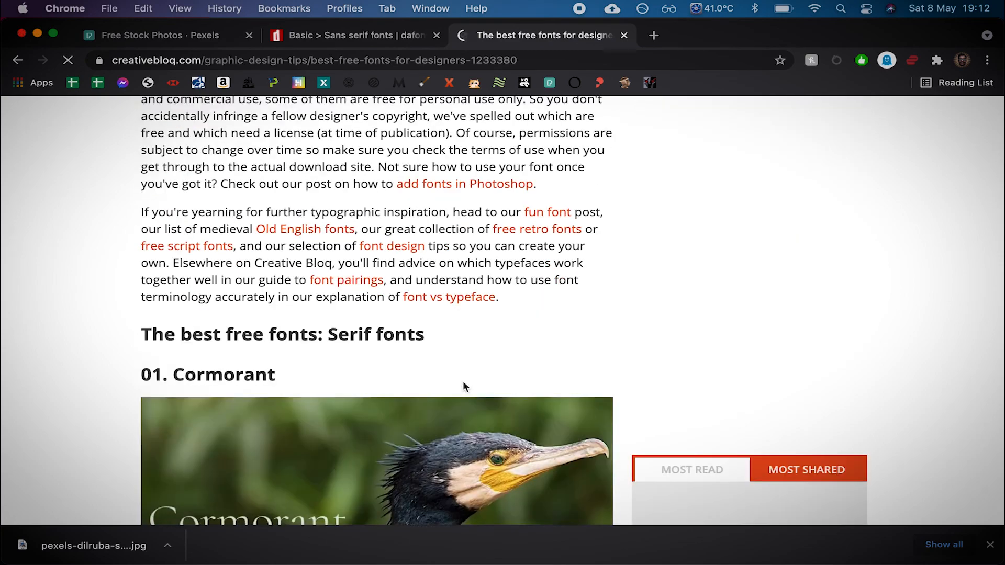
scroll(463, 384, down, 10)
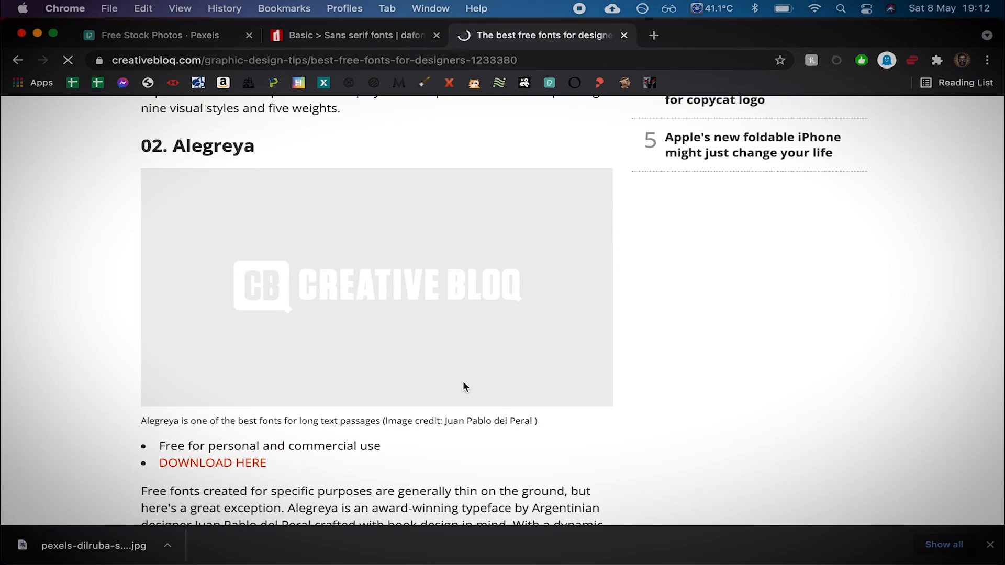
key(ctrl+Right)
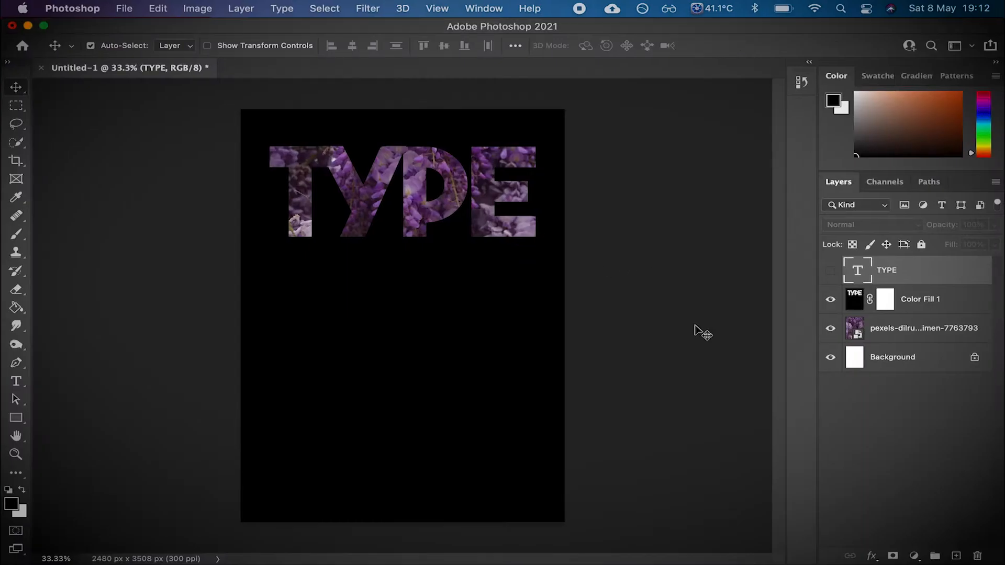